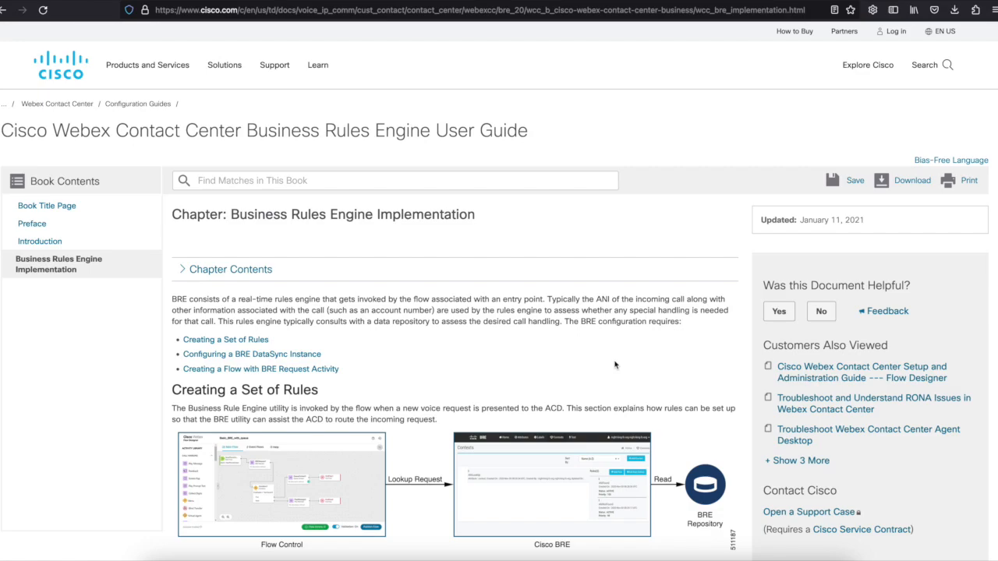
Open the BRE DataSync utility from the guide and sign in with the first datasync login via Site A.
scroll(615, 364, "down", 20)
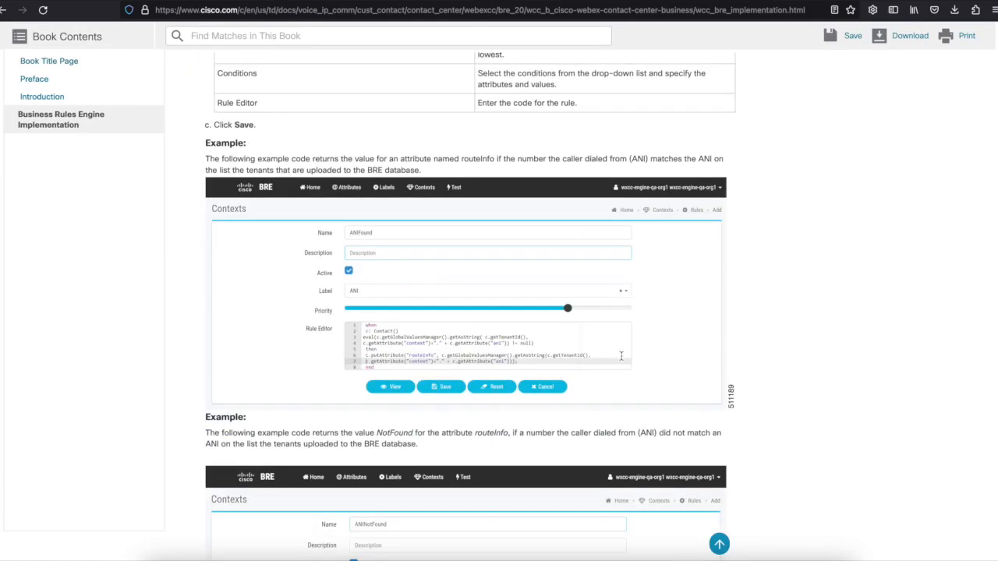
scroll(580, 329, "up", 3)
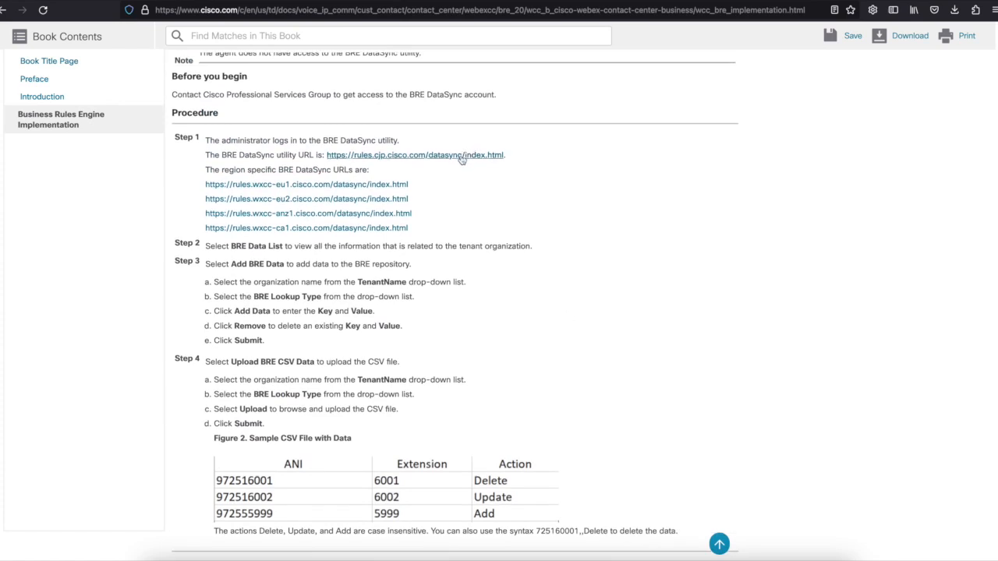
left_click(462, 156)
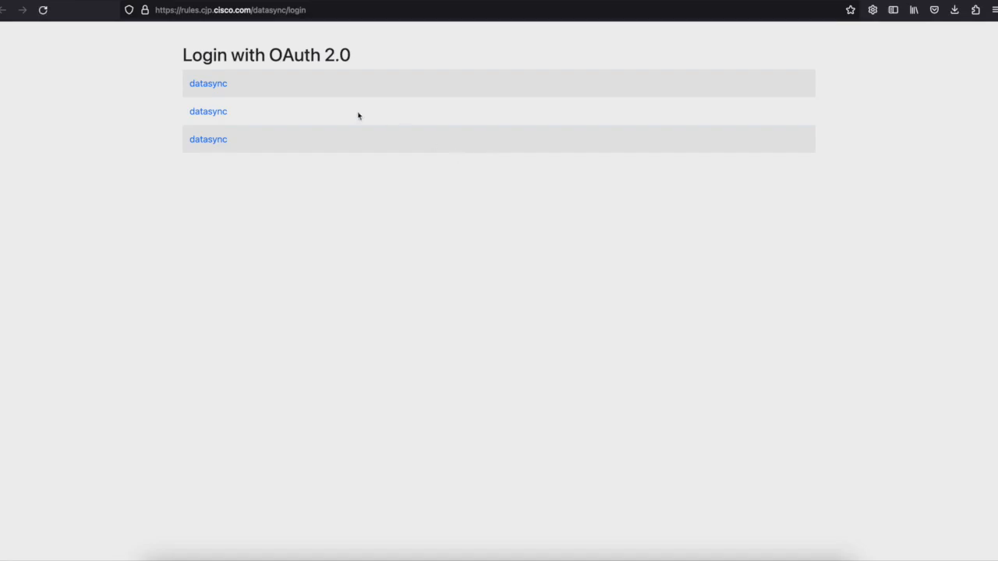
left_click(202, 84)
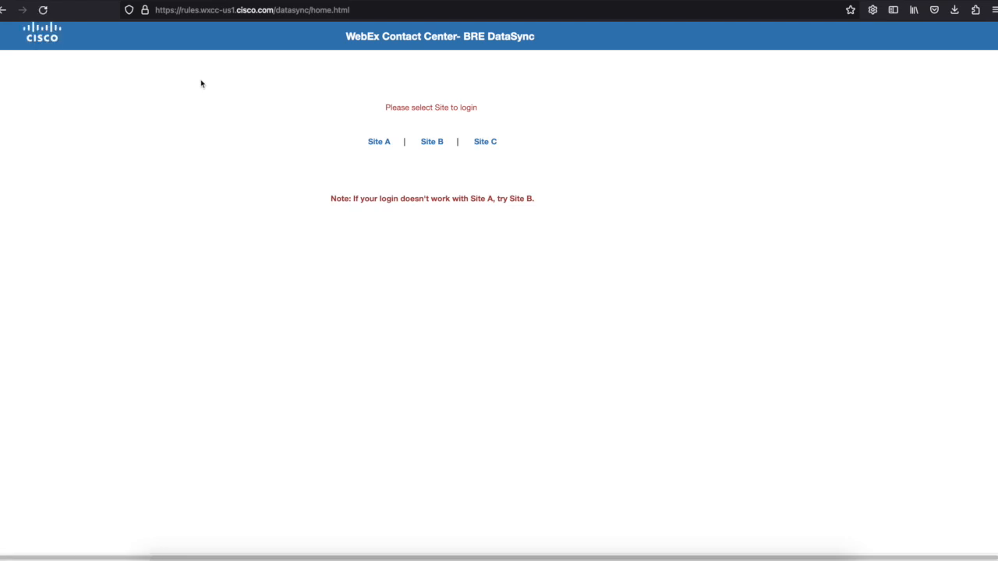
left_click(383, 148)
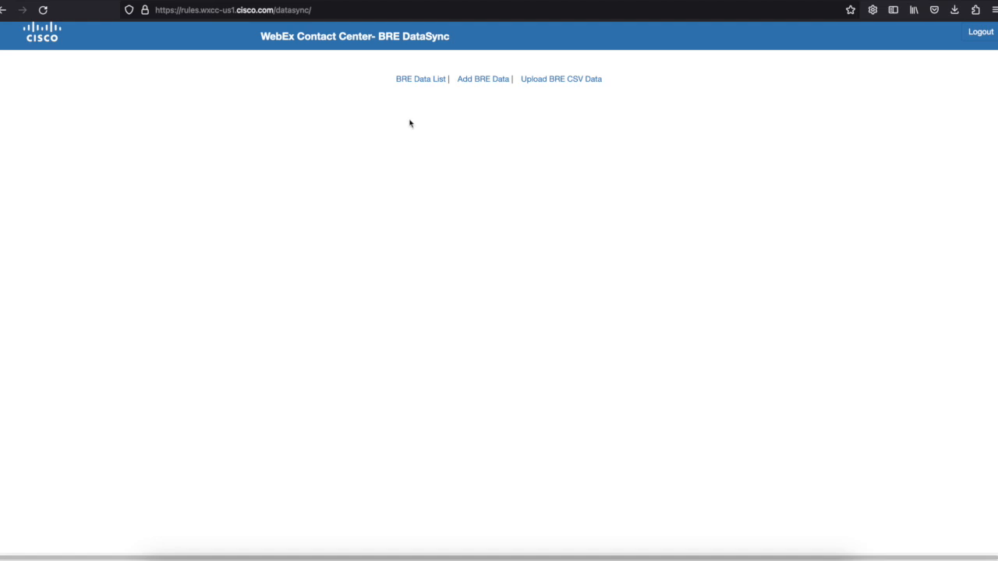
List the TestDTELARI BRE data for the CC Bootcamp Sandbox tenant, showing four key-value entries.
left_click(431, 81)
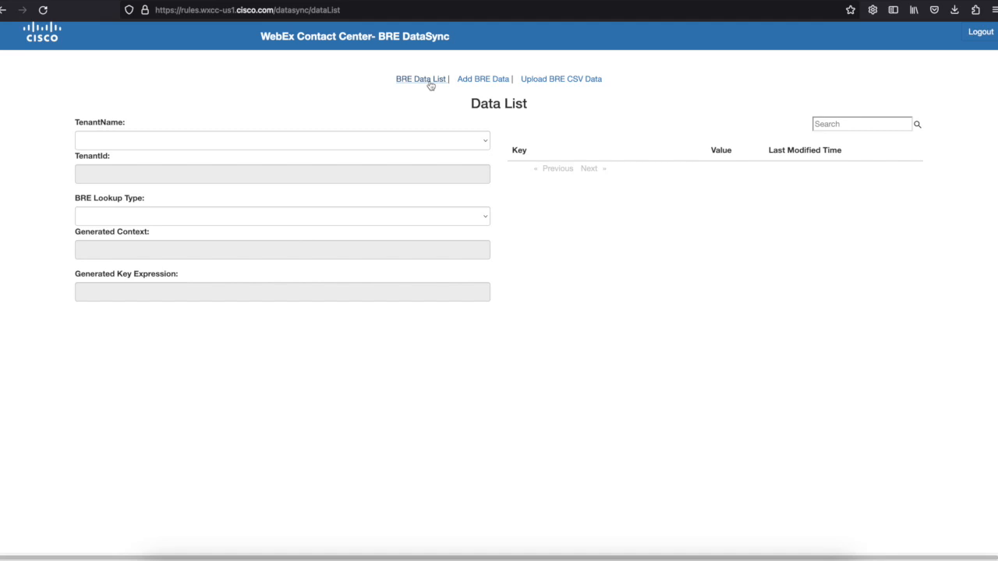
left_click(419, 143)
left_click(291, 154)
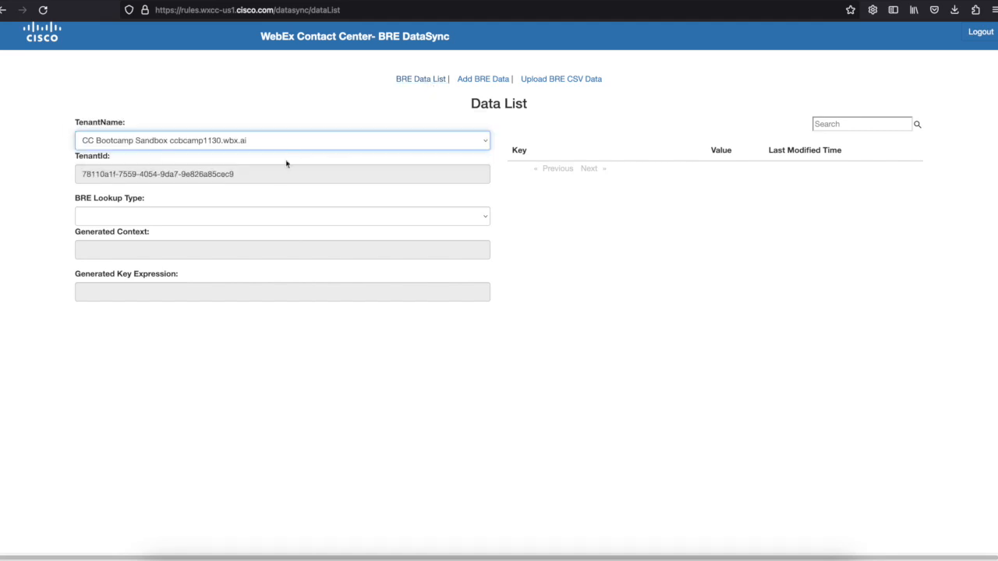
left_click(272, 223)
left_click(269, 258)
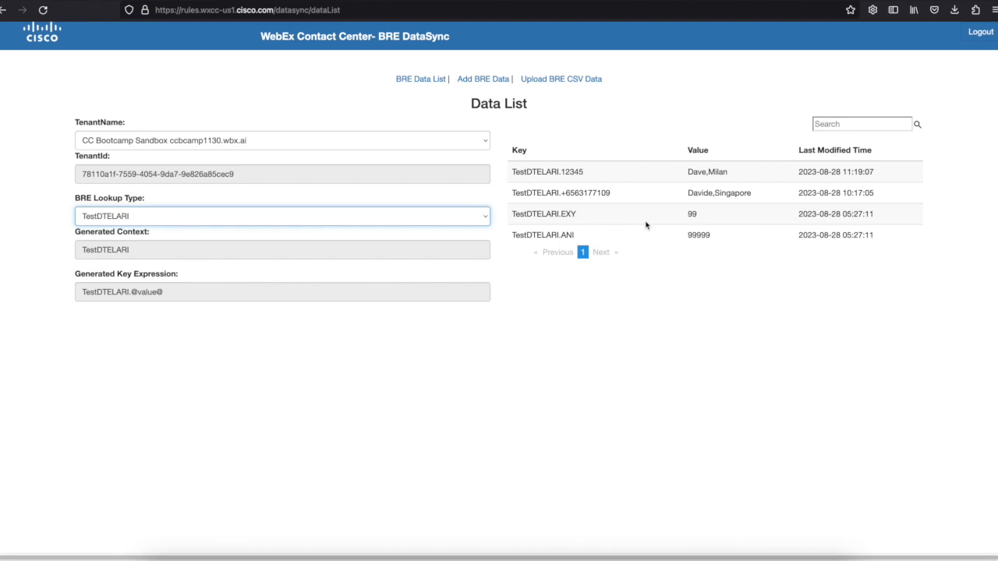
left_click(466, 80)
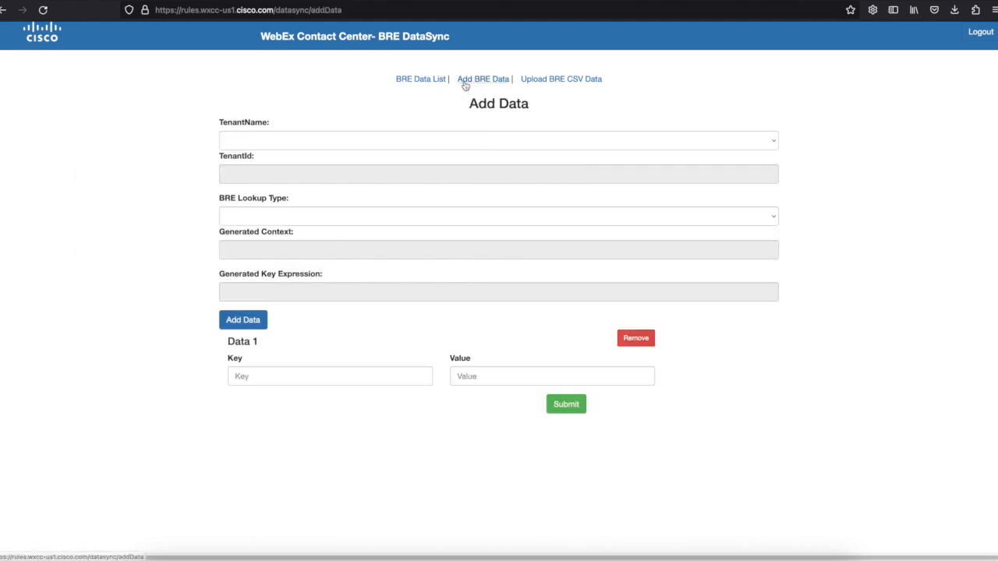
left_click(418, 137)
left_click(416, 147)
left_click(380, 220)
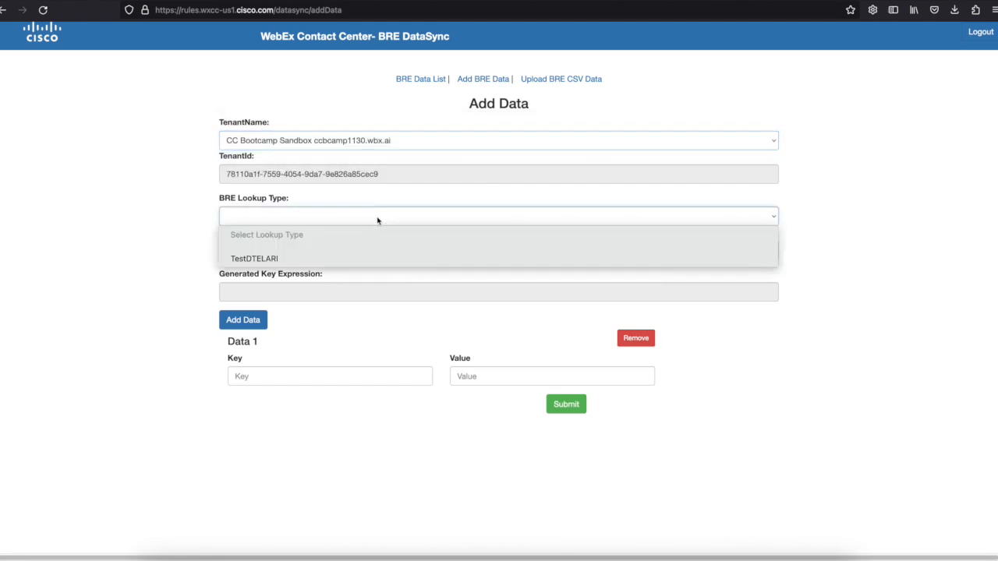
left_click(358, 258)
left_click(343, 376)
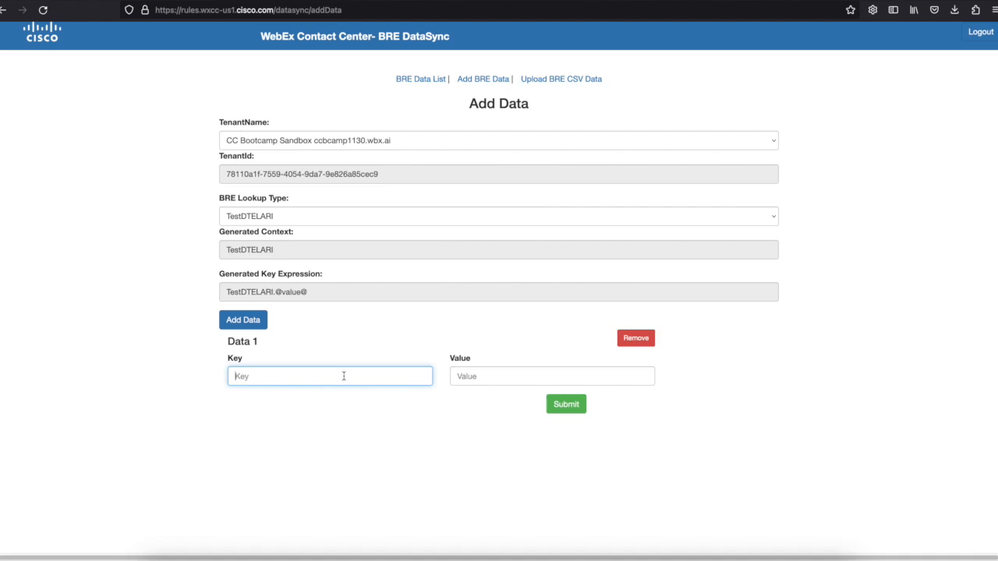
type("123456789")
left_click(496, 372)
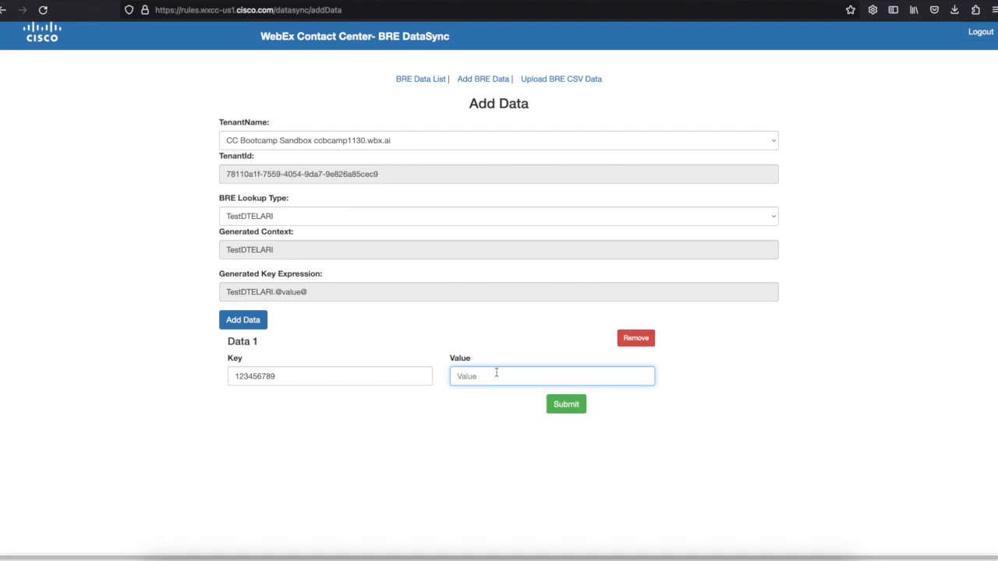
Add a second entry, key 9999 with value XXX,YYY,10,USA, and submit both entries.
left_click(259, 322)
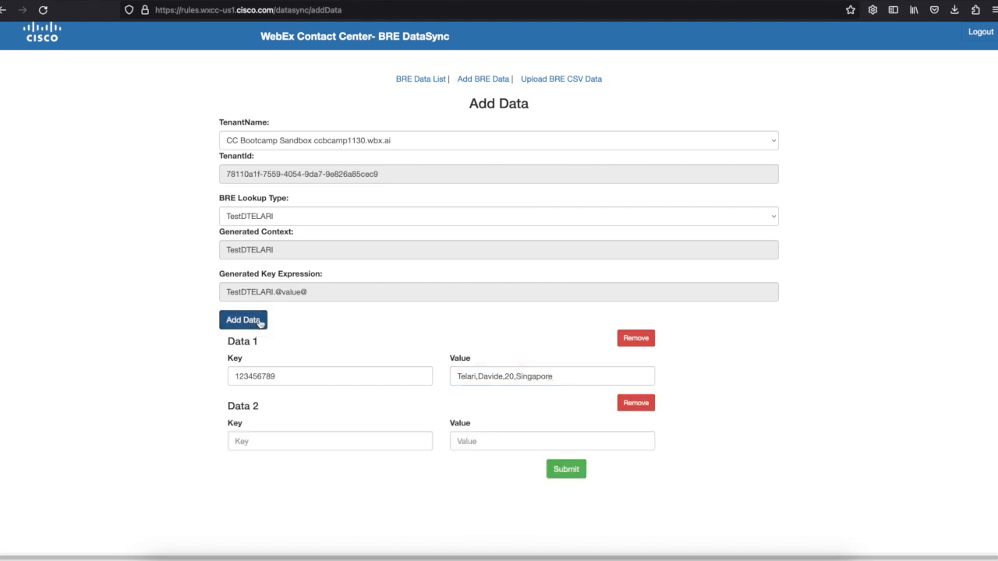
left_click(252, 441)
type("9999")
left_click(478, 442)
type("XXX,YYY,10,USA")
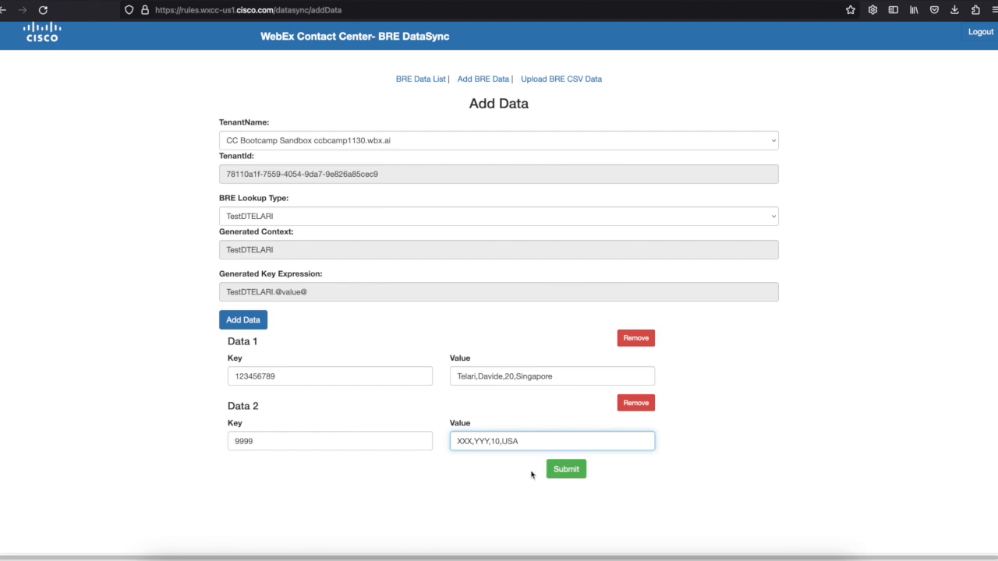
left_click(576, 473)
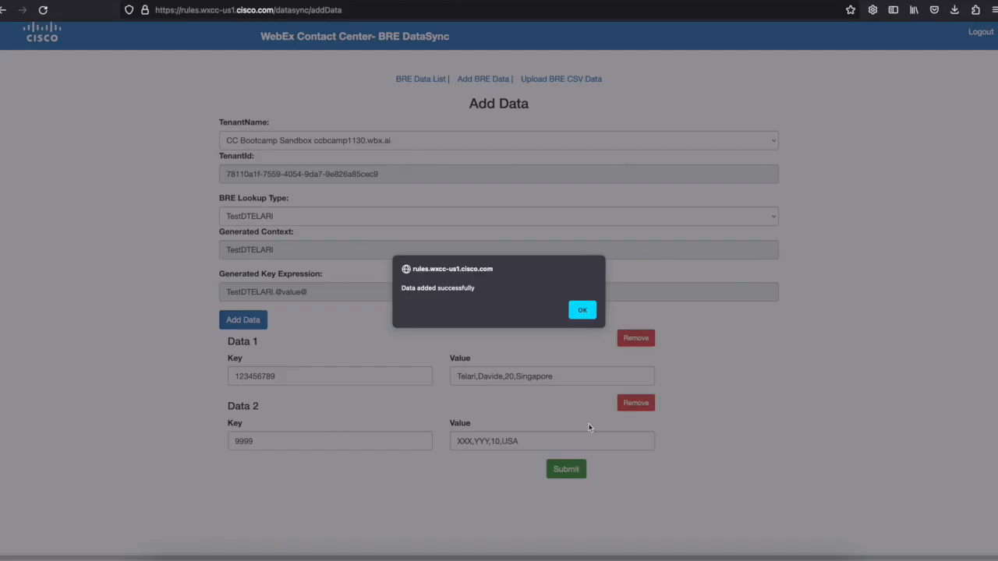
left_click(584, 313)
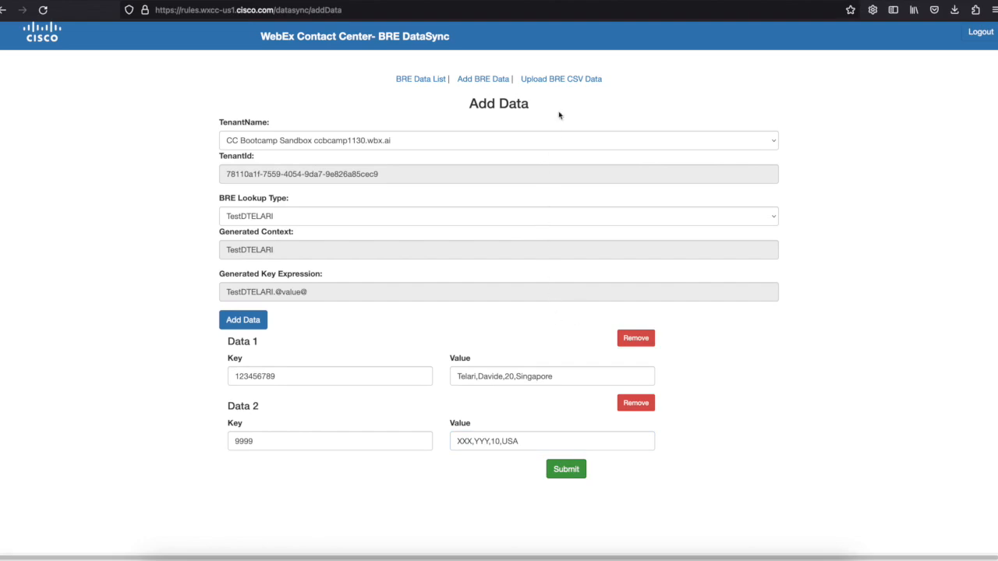
left_click(563, 81)
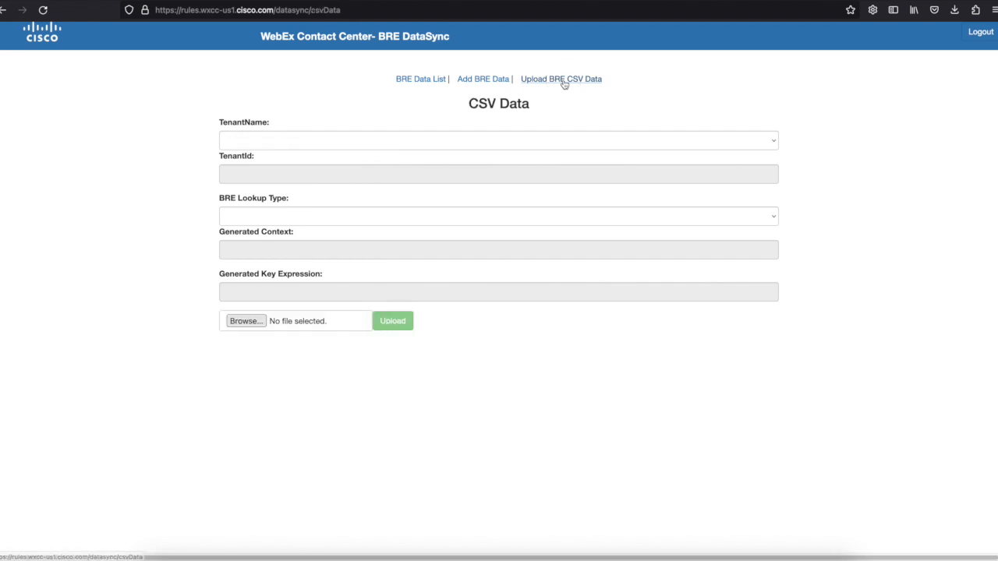
Choose the CC Bootcamp Sandbox tenant and TestDTELARI lookup type, then browse for a CSV file.
left_click(509, 141)
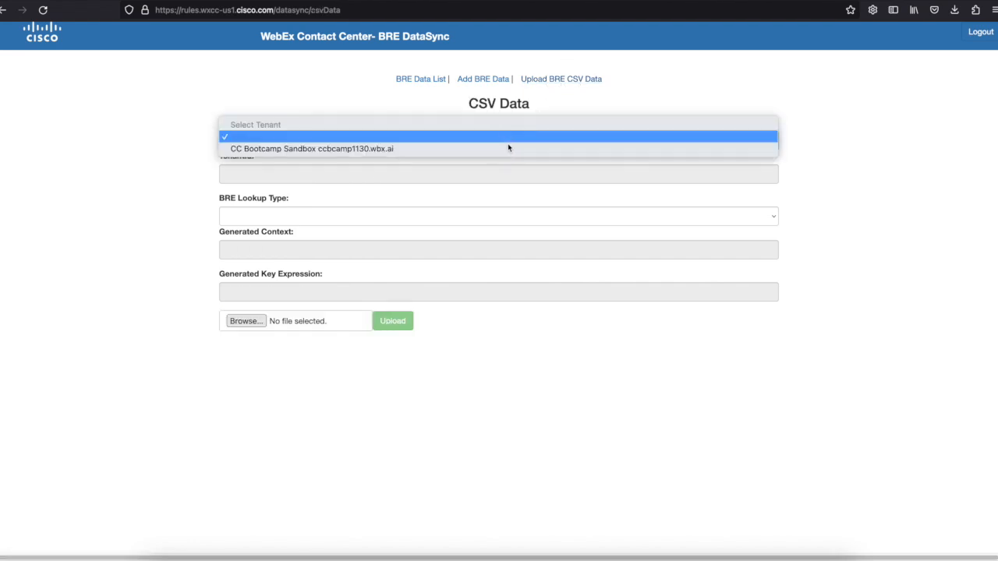
left_click(459, 155)
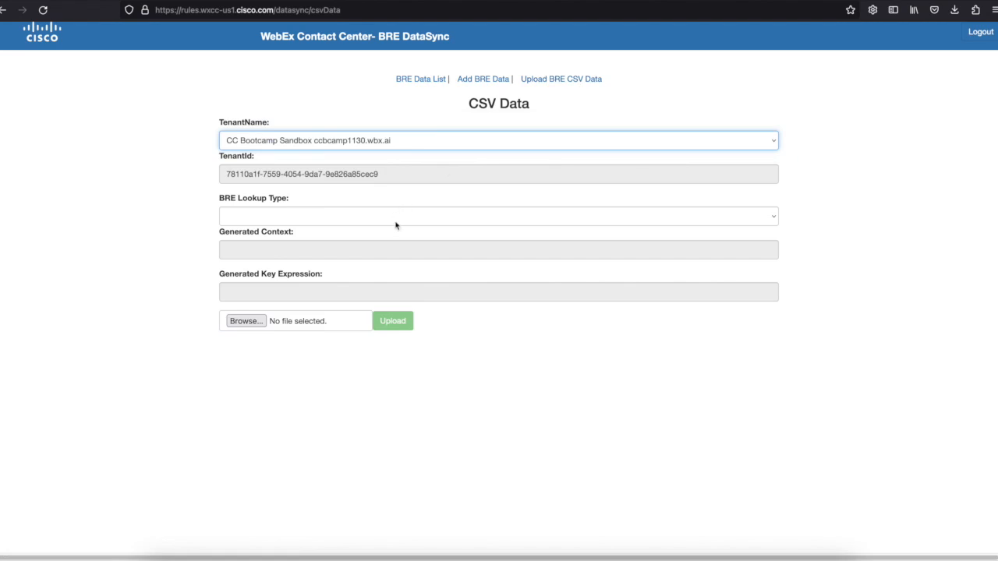
left_click(396, 218)
left_click(351, 259)
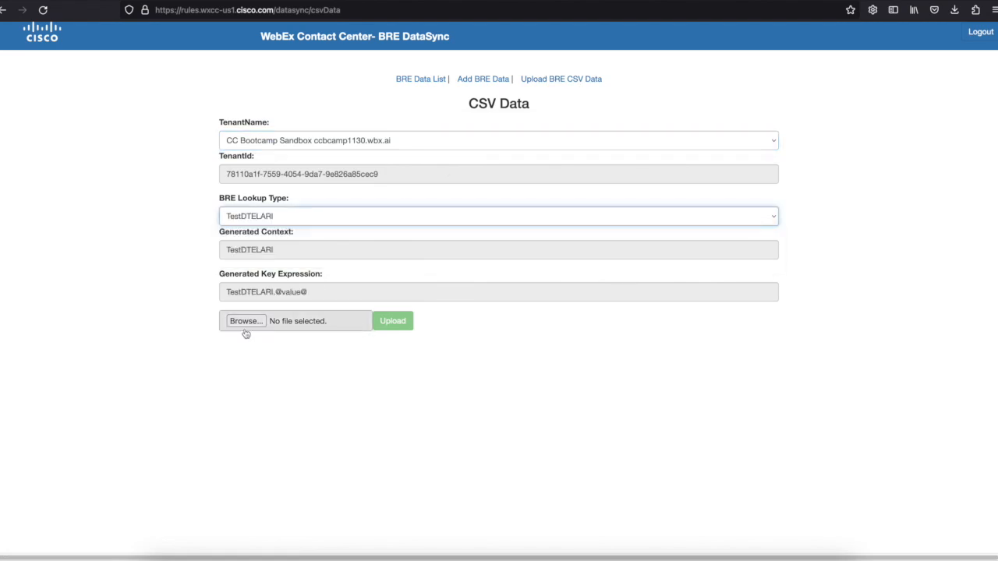
left_click(245, 322)
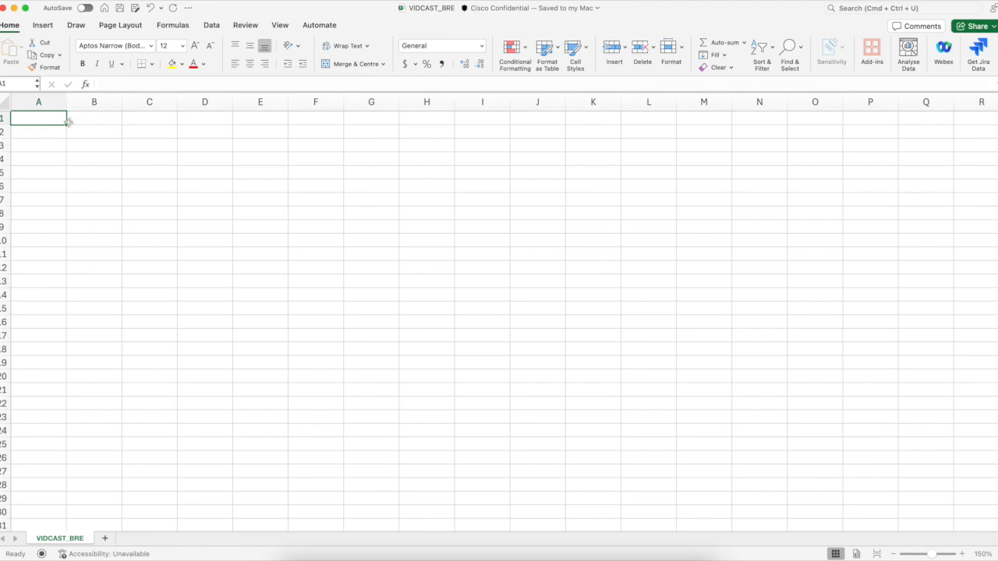
Write the header row KEY, VALUE, ACTION in cells A1 to C1.
type("aaa")
key("Tab")
type("bbb")
key("Tab")
type("ccc")
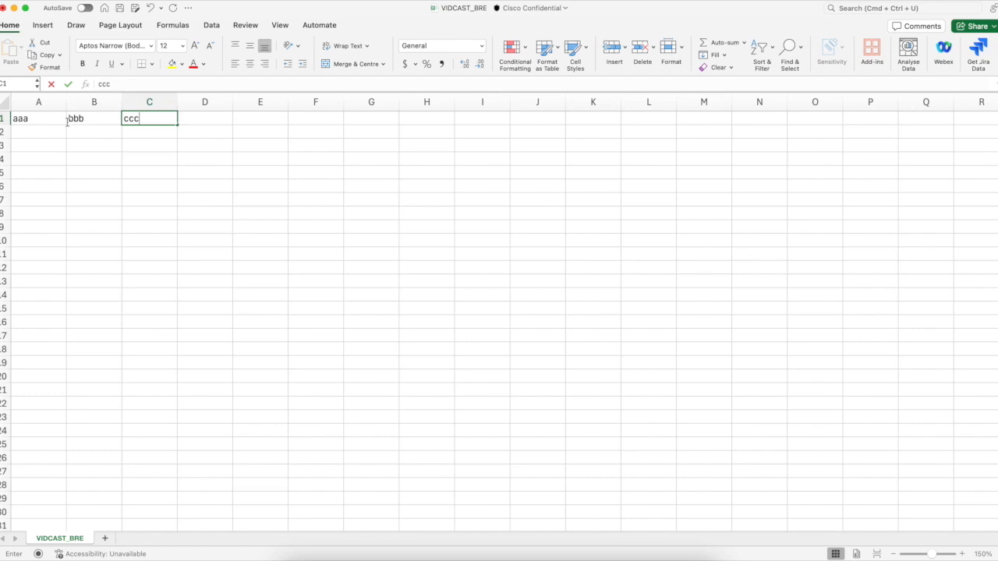
left_click(66, 120)
type("KEY")
key("Tab")
type("VALUE")
key("Tab")
type("ACTION")
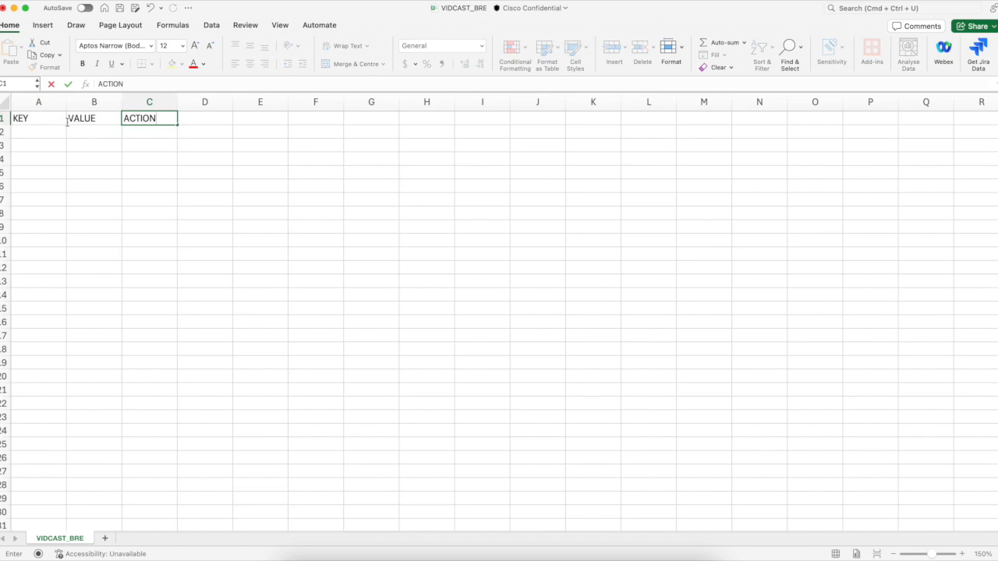
left_click(74, 132)
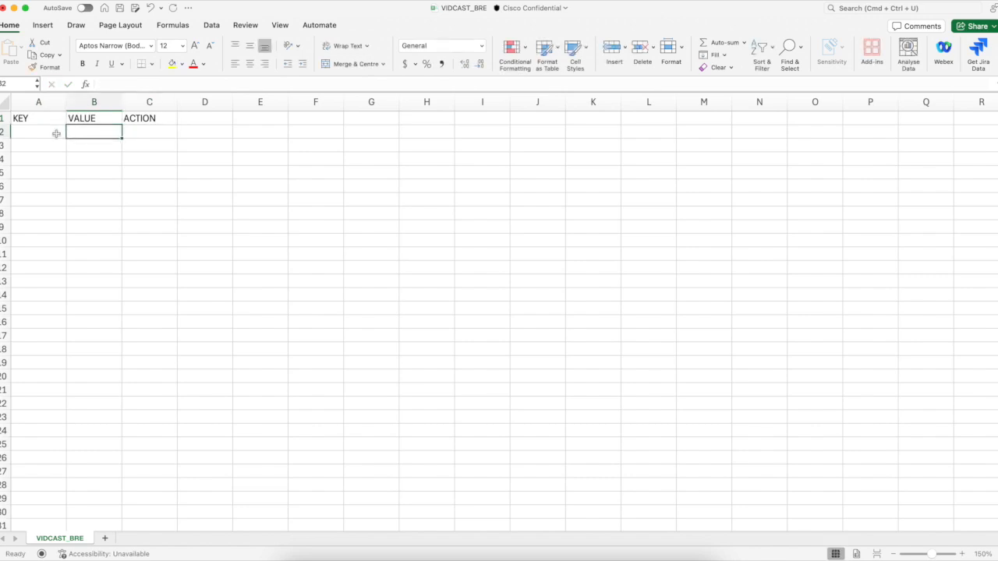
Fill row 2 with key 12345, value aaaa and action update.
left_click(38, 134)
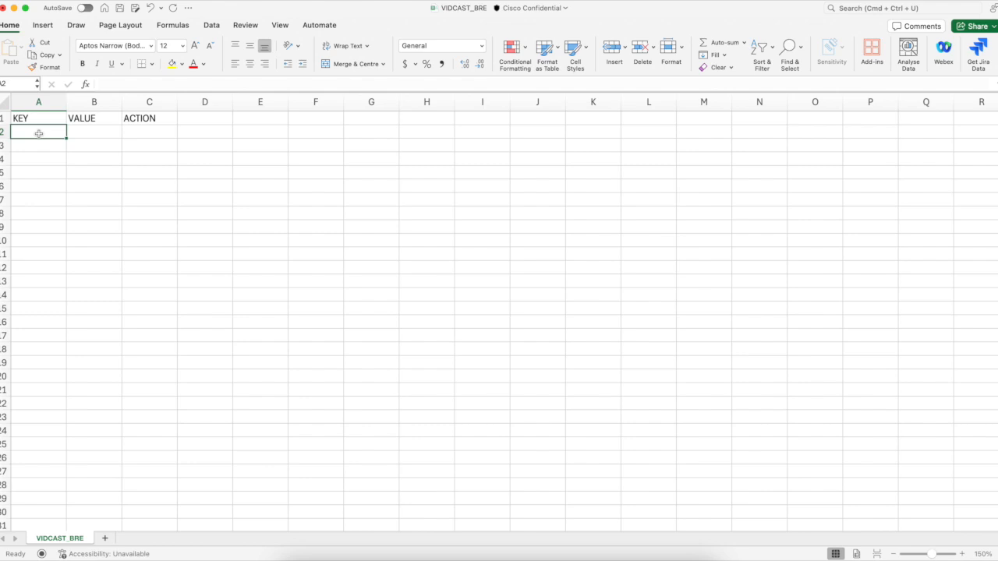
type("12345")
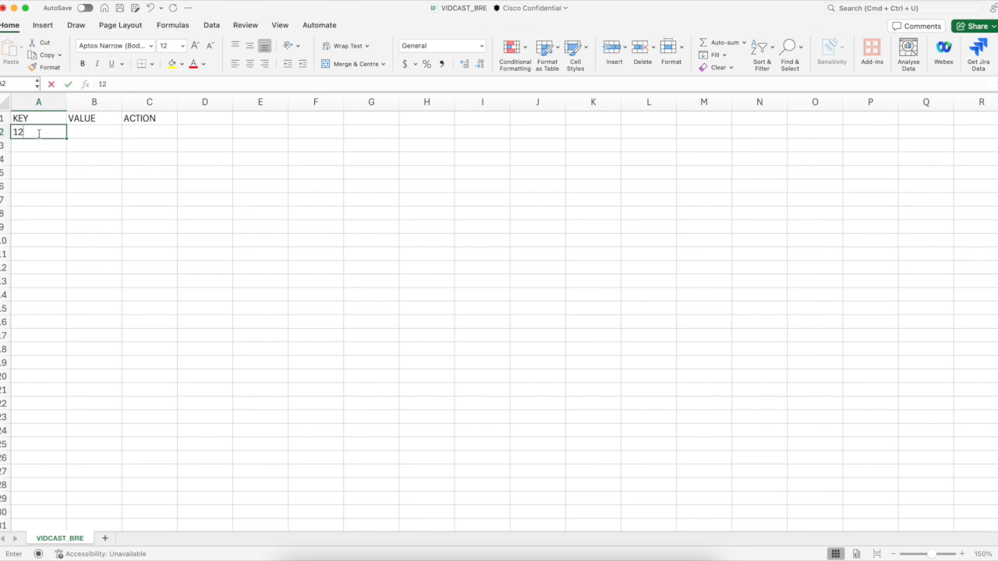
left_click(84, 133)
type("aaa")
key("Tab")
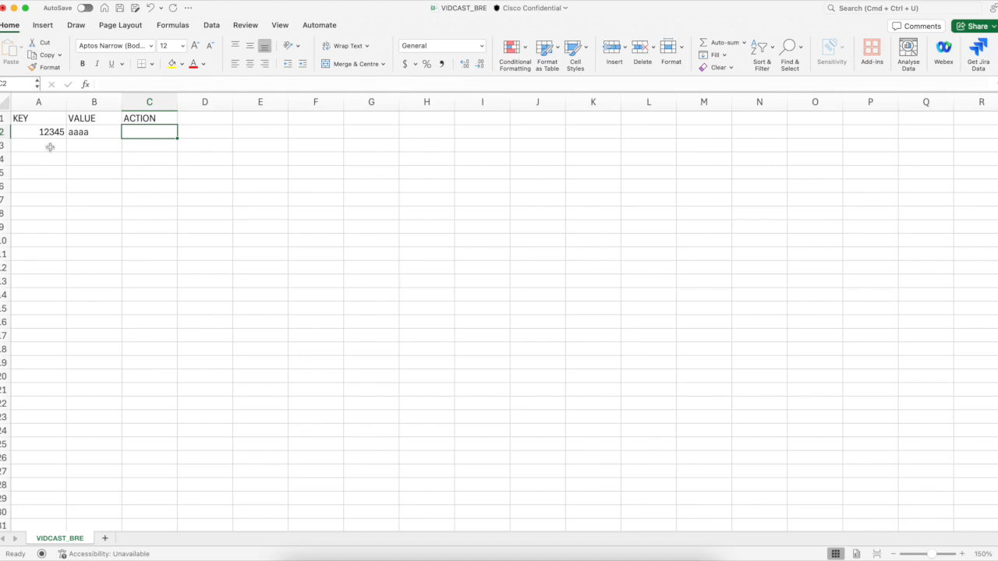
type("update")
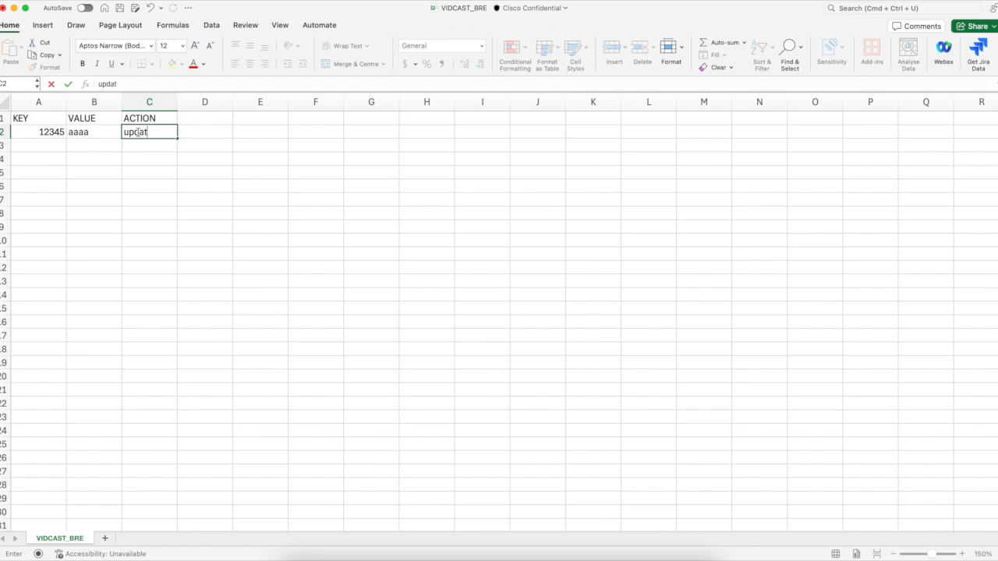
key("Return")
Add row 3 with key 9999 and action delete.
left_click(48, 148)
type("9999")
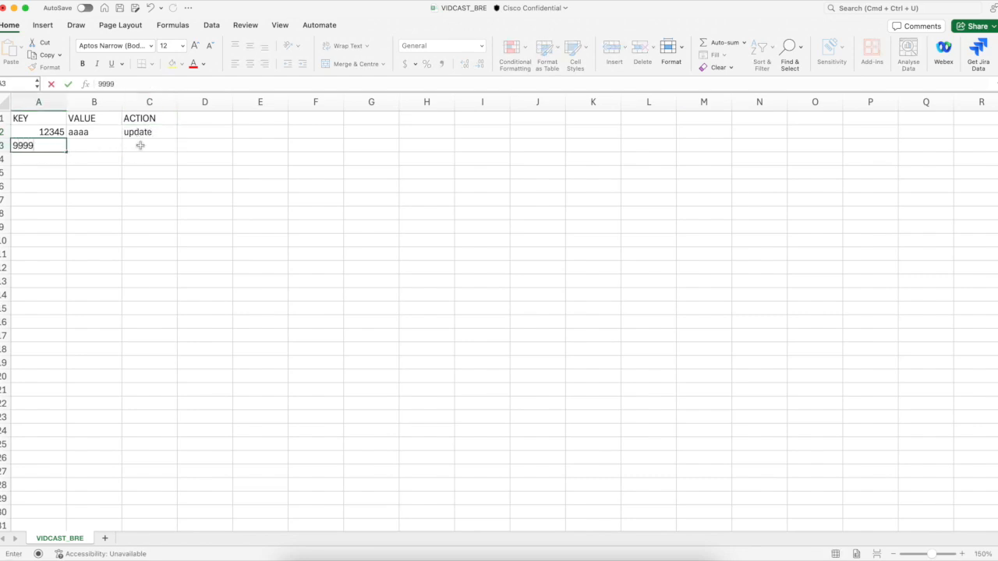
left_click(134, 146)
type("delete")
left_click(192, 146)
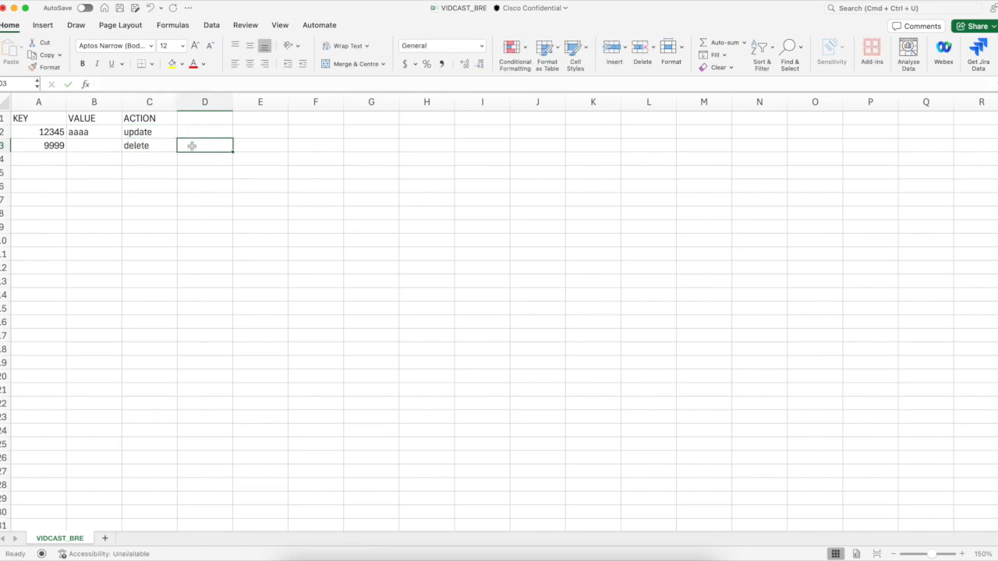
Save the sheet as CSV UTF-8 named VIDCAST_BRE, replacing the existing file.
left_click(135, 8)
left_click(698, 393)
key("Escape")
key("Return")
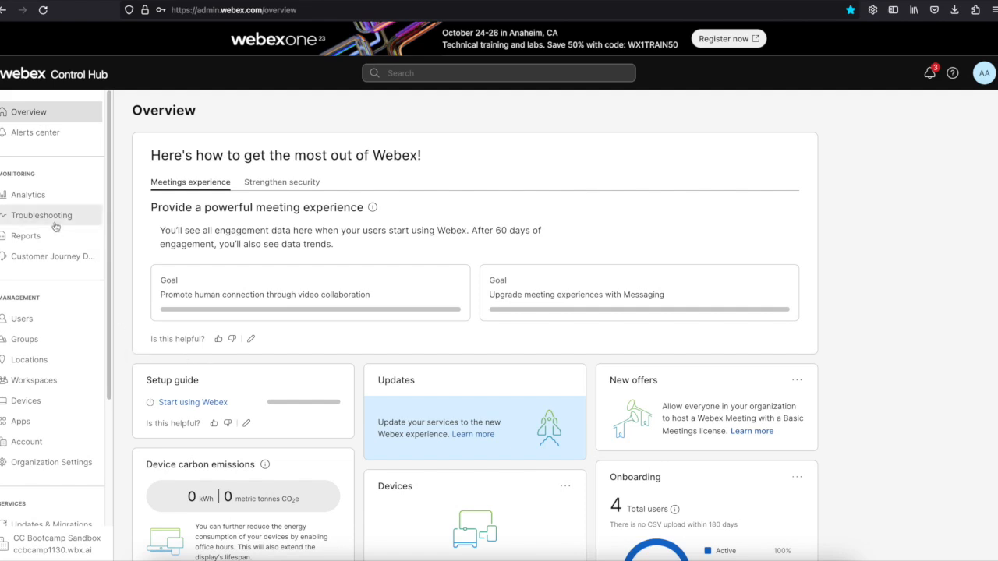
Open Contact Center, launch the Management Portal, and go to Business Rules from the sidebar.
scroll(50, 312, "down", 3)
left_click(47, 463)
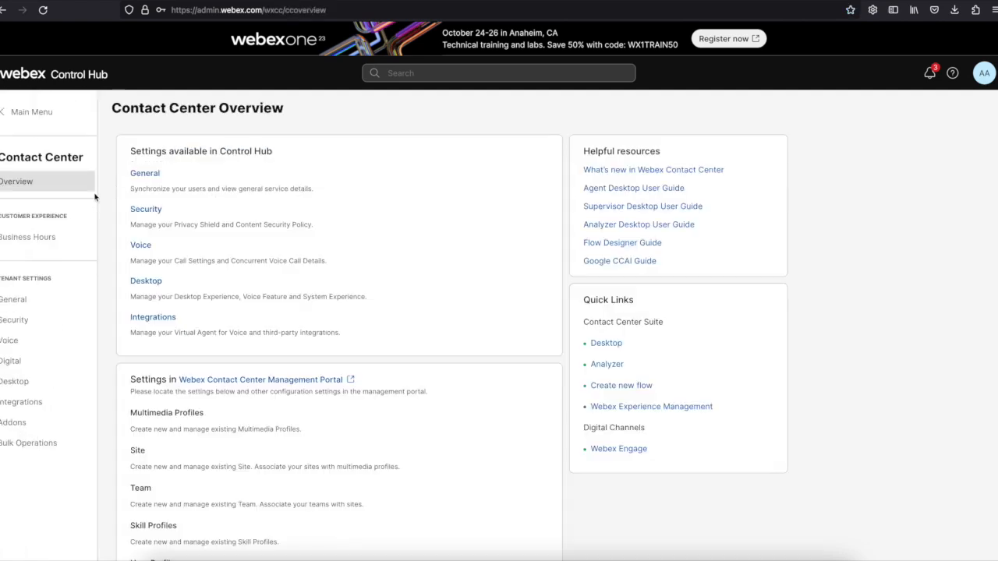
left_click(282, 380)
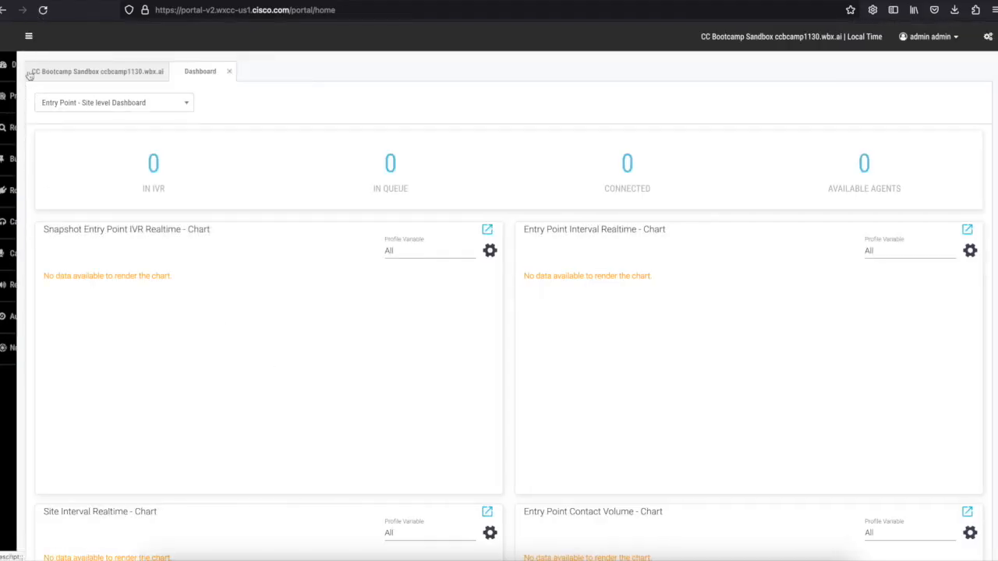
left_click(29, 36)
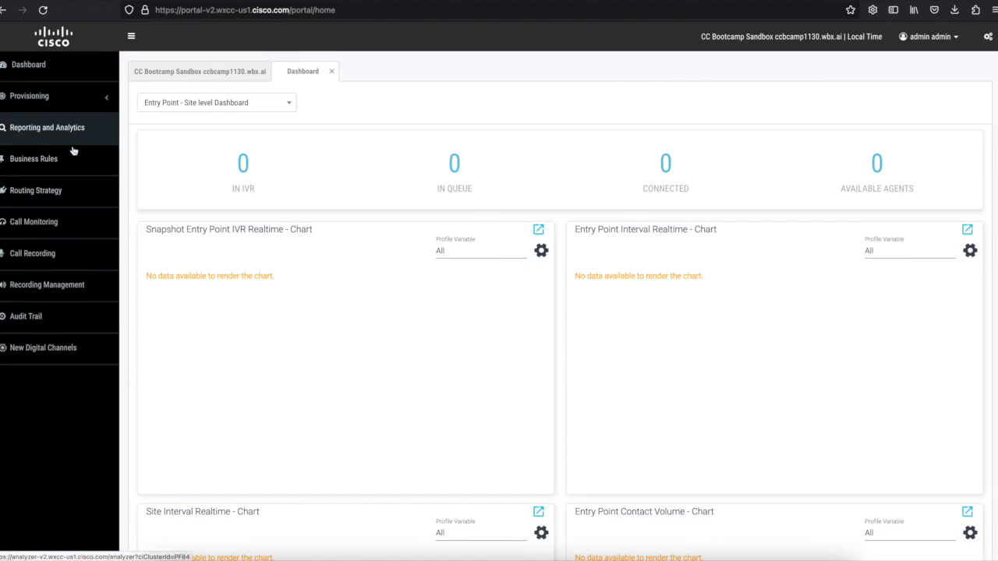
left_click(62, 163)
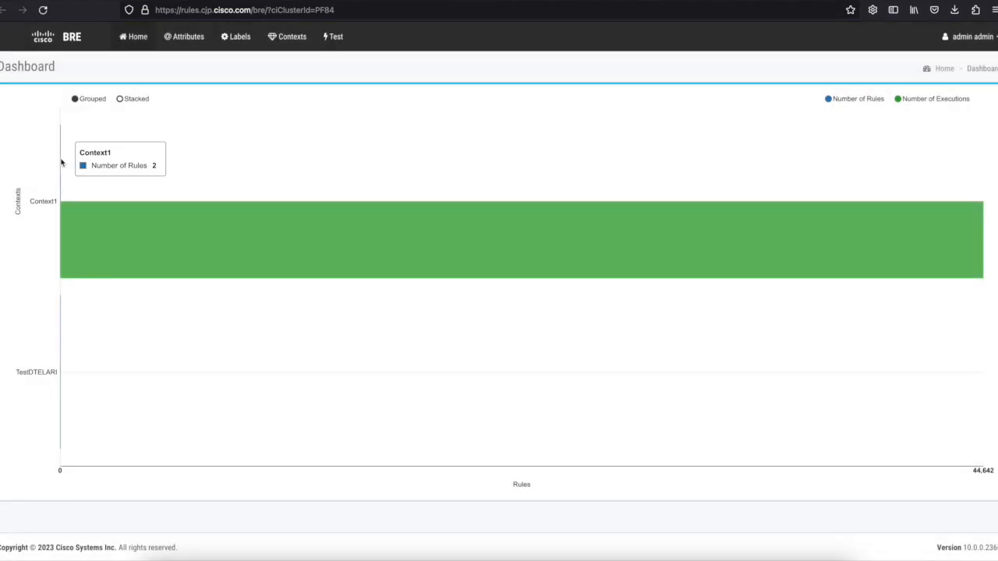
Add a Text attribute named context with description Demo for Learning Library.
left_click(186, 39)
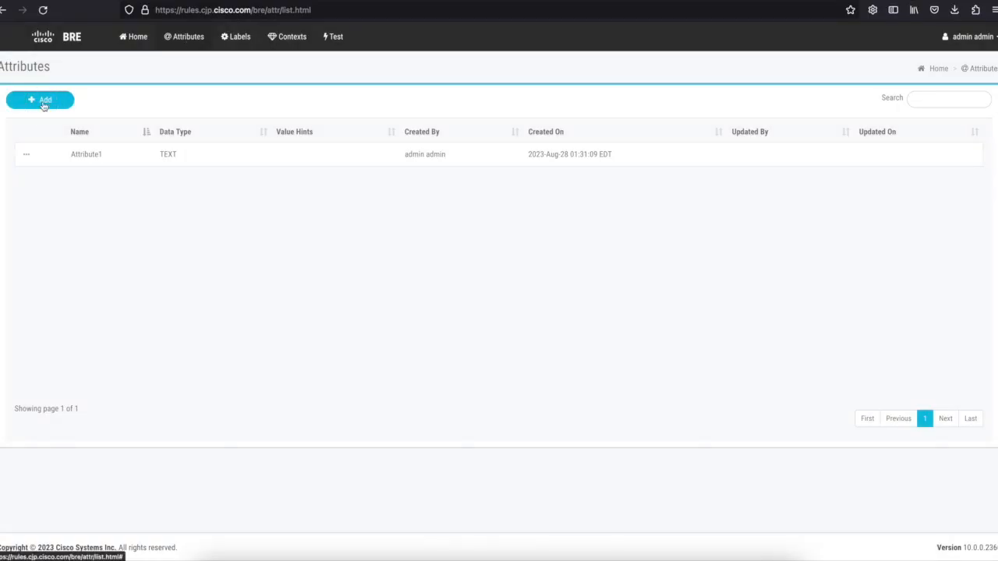
left_click(44, 103)
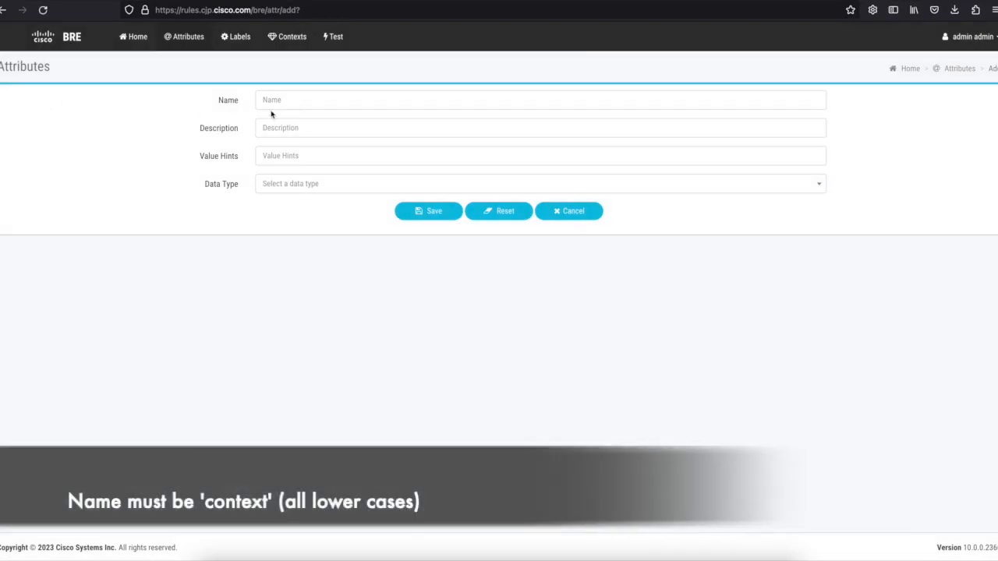
left_click(273, 104)
type("context")
key("Tab")
type("Demo for Learning Library")
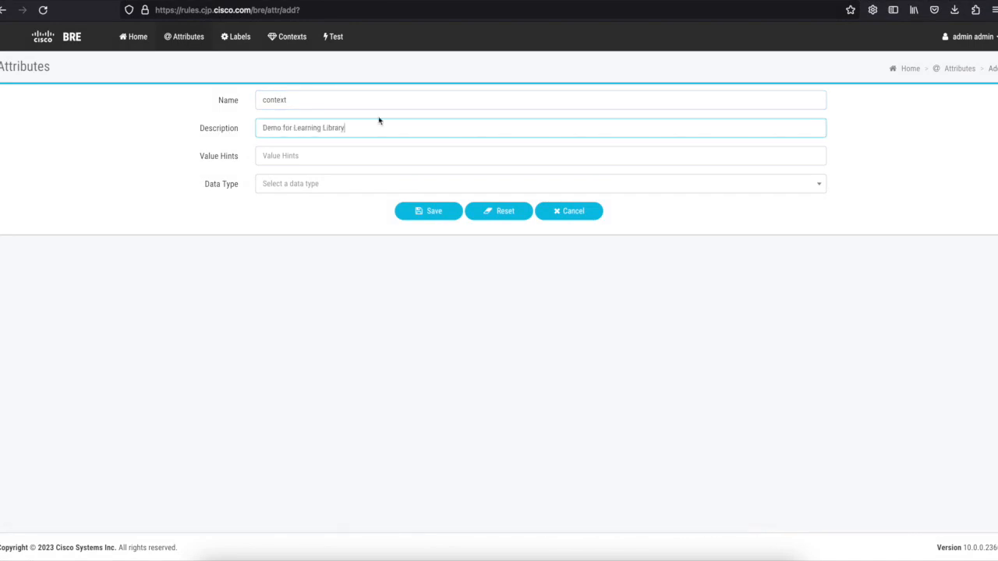
left_click(360, 185)
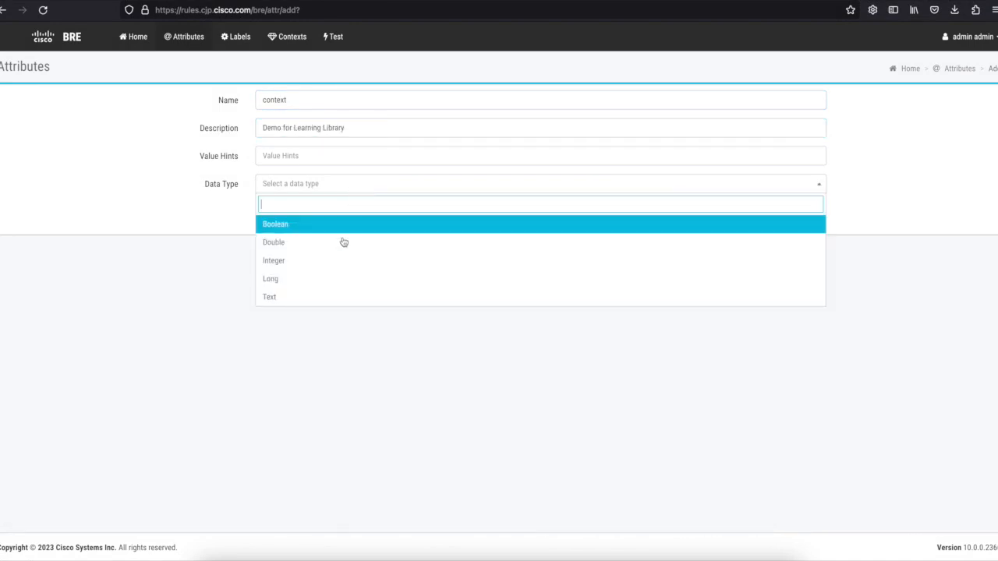
left_click(325, 304)
left_click(429, 211)
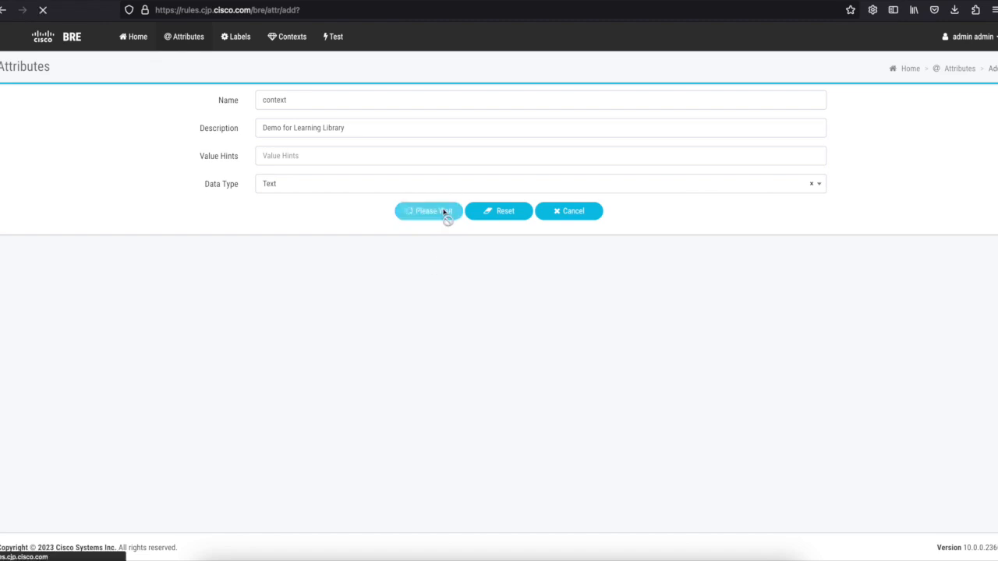
left_click(237, 36)
Create the label LabelDemo with description Label for Learning Library.
left_click(35, 99)
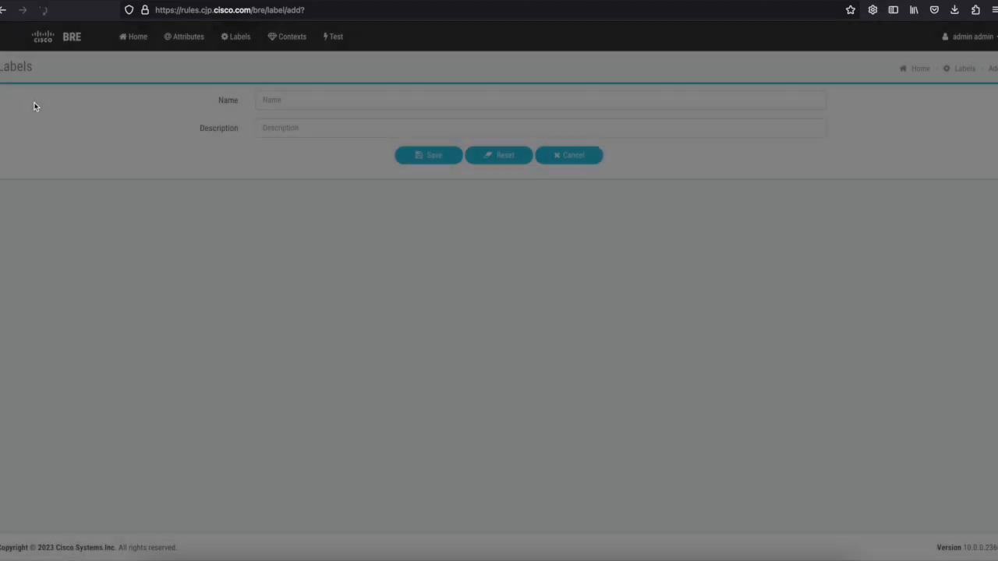
left_click(274, 99)
type("LabelDemo")
key("Tab")
type("Lable for Learning Library")
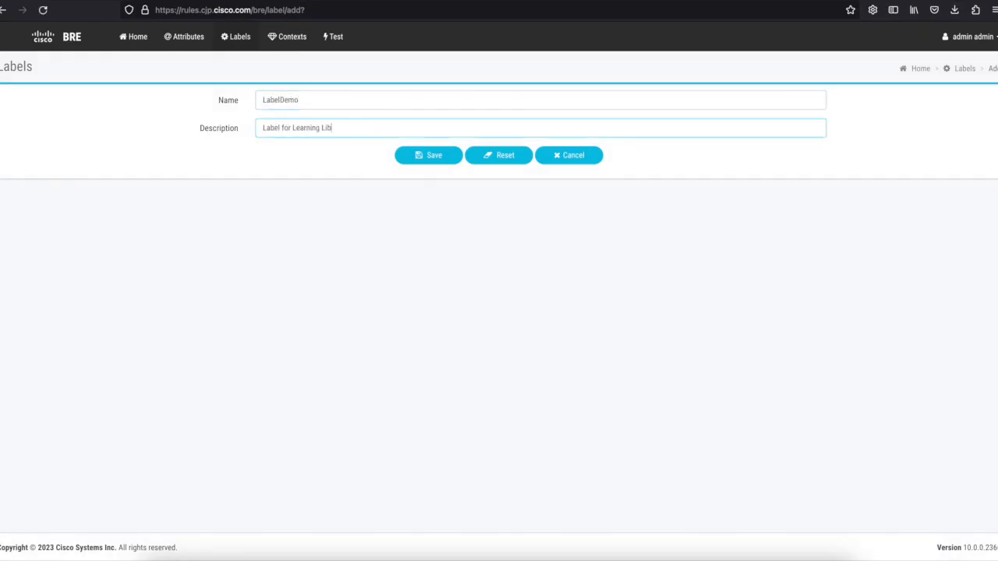
left_click(430, 156)
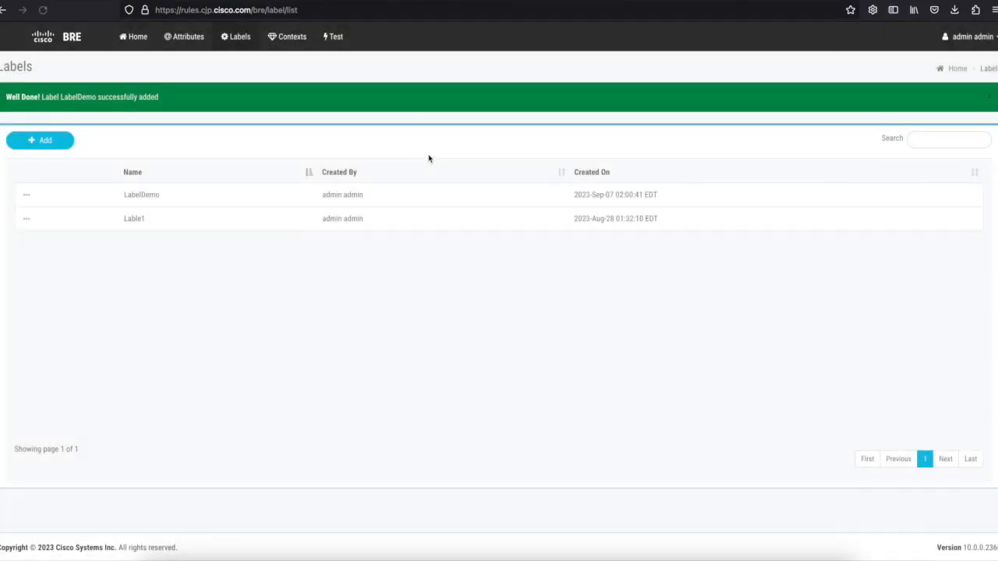
left_click(279, 36)
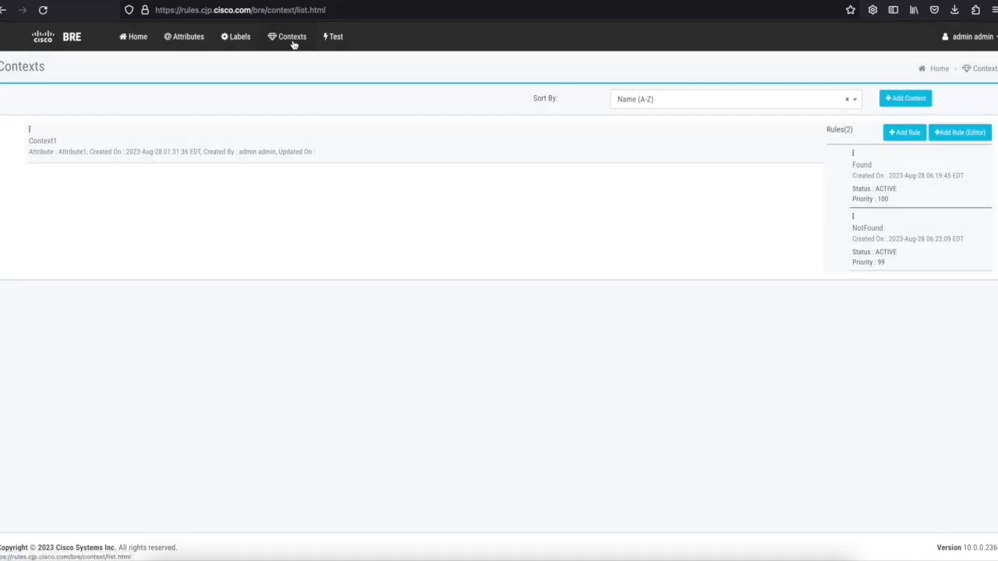
Start a new context named TestDTELARI, copied from the DataSync generated context.
left_click(907, 105)
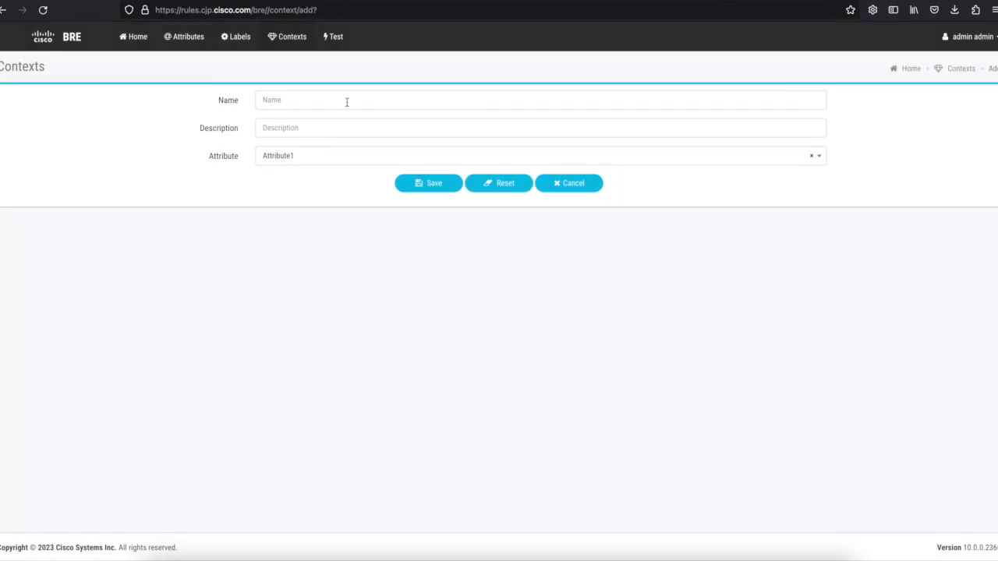
left_click(347, 101)
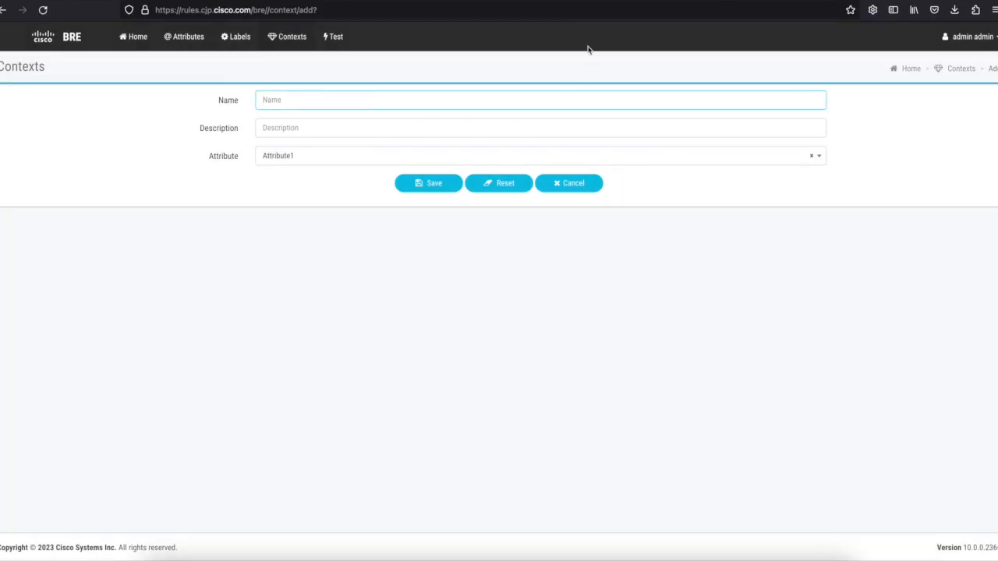
left_click(742, 1)
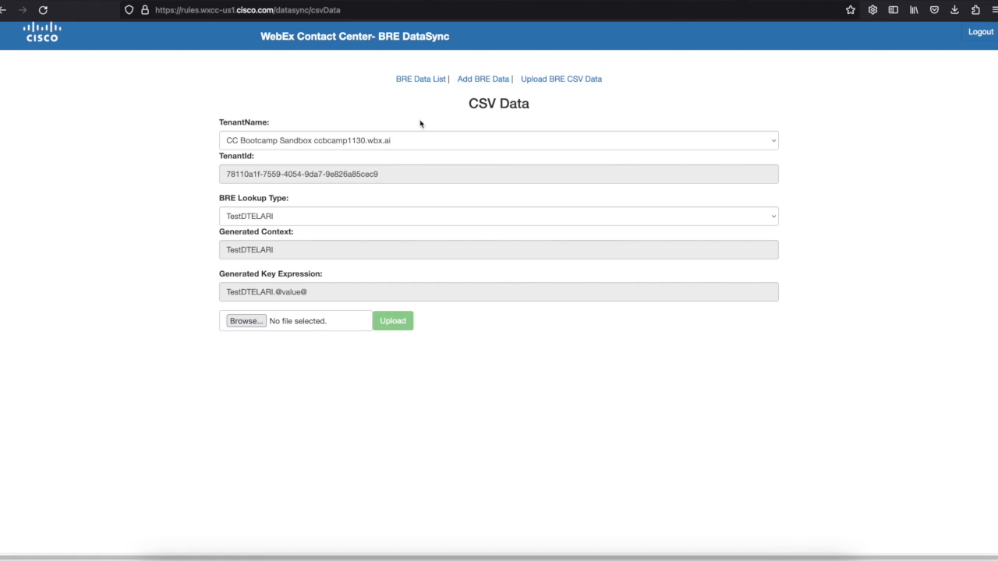
left_click_drag(283, 251, 205, 247)
right_click(236, 249)
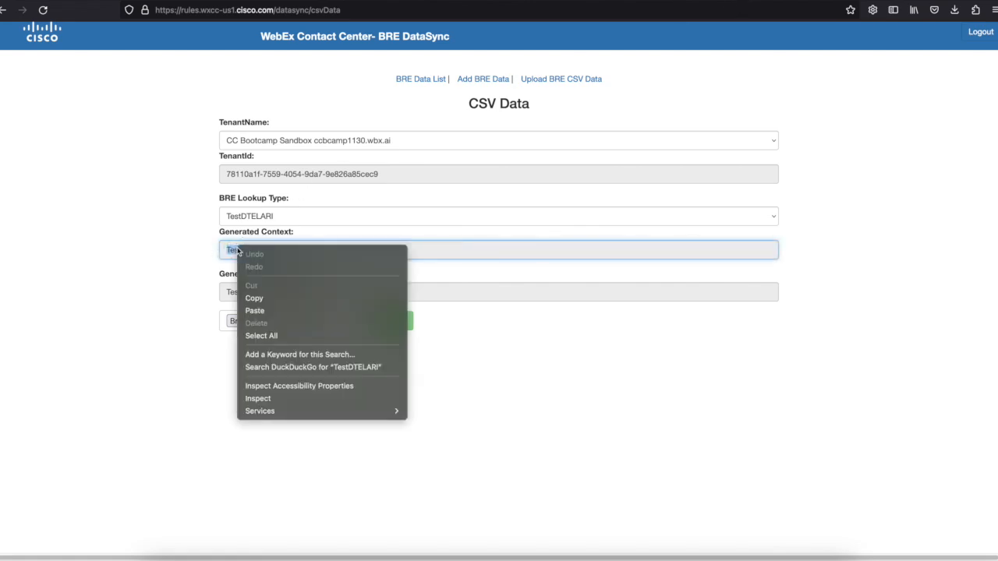
left_click(261, 299)
left_click(644, 4)
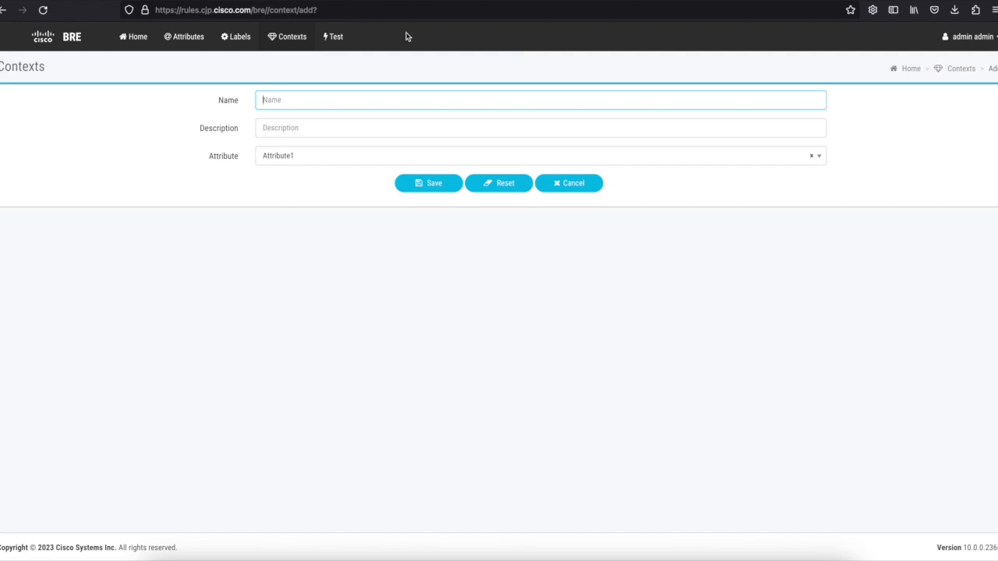
left_click(284, 99)
key("ctrl+v")
Describe it as Context for Learning Library, link attribute context, and save.
left_click(300, 131)
type("Context for Learning Library")
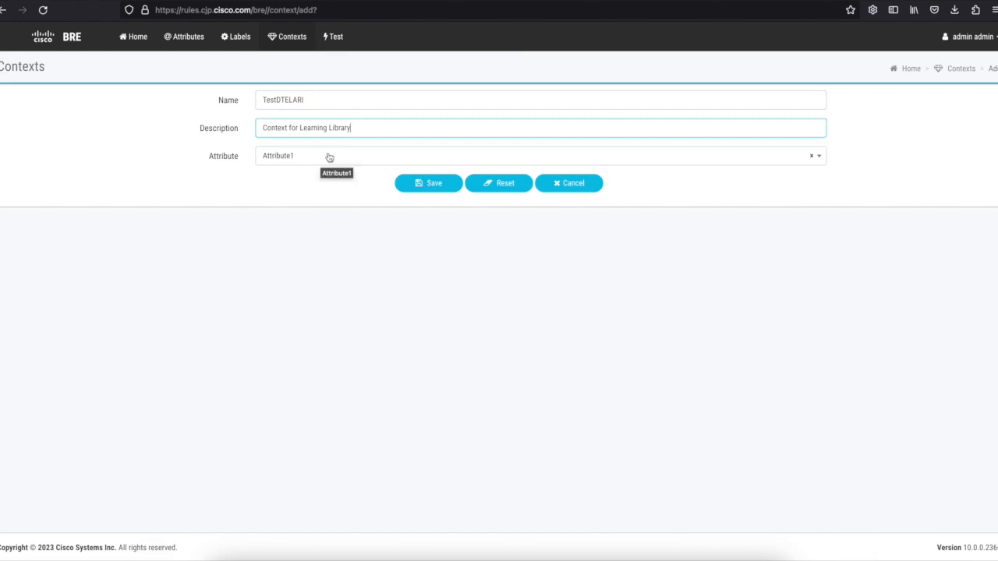
left_click(351, 161)
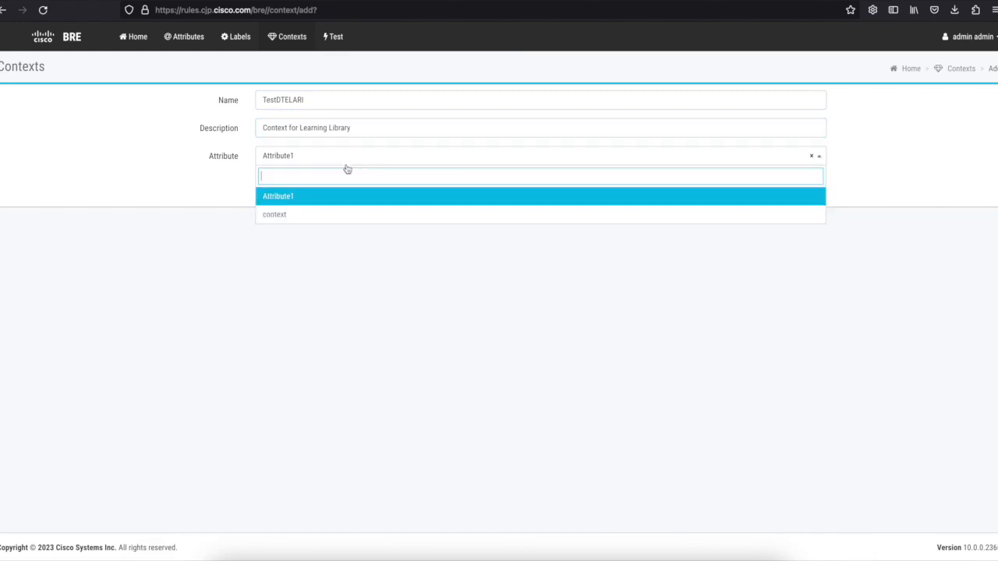
left_click(328, 224)
left_click(424, 190)
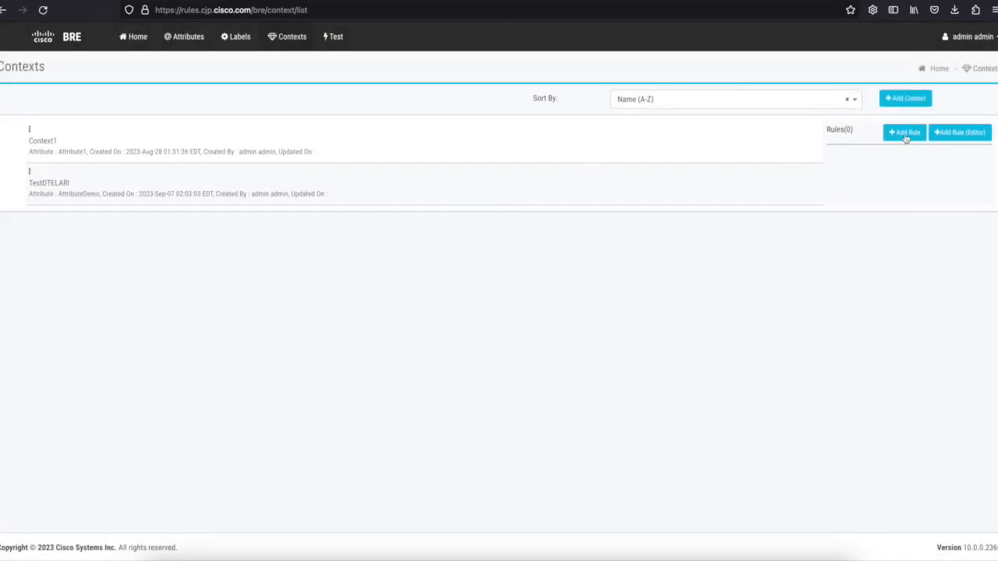
Create active rule FOUND, 'Rule for when the data is found', label LabelDemo, maximum priority.
left_click(968, 138)
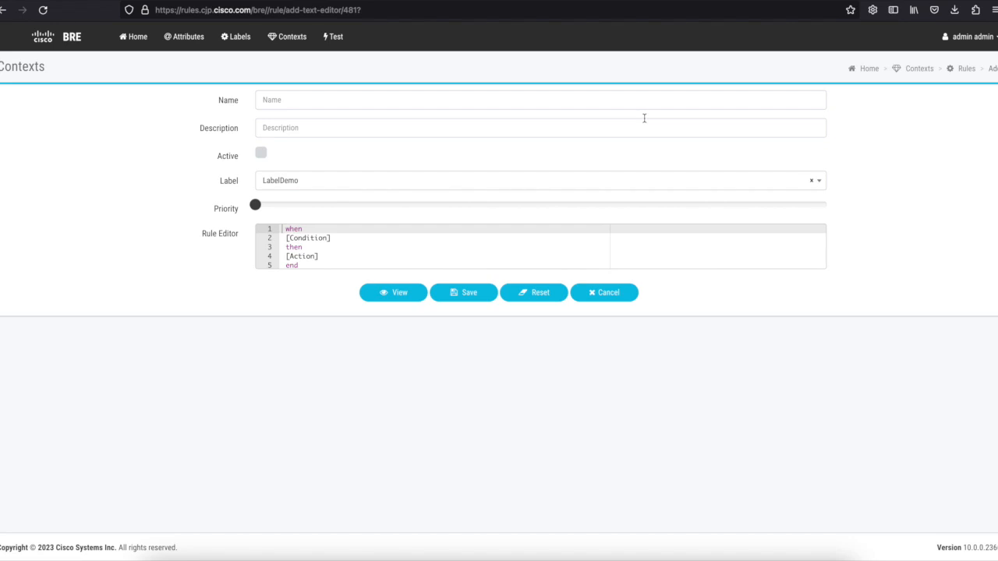
left_click(535, 99)
type("FOUND")
left_click(414, 130)
type("Rule for when the data is found")
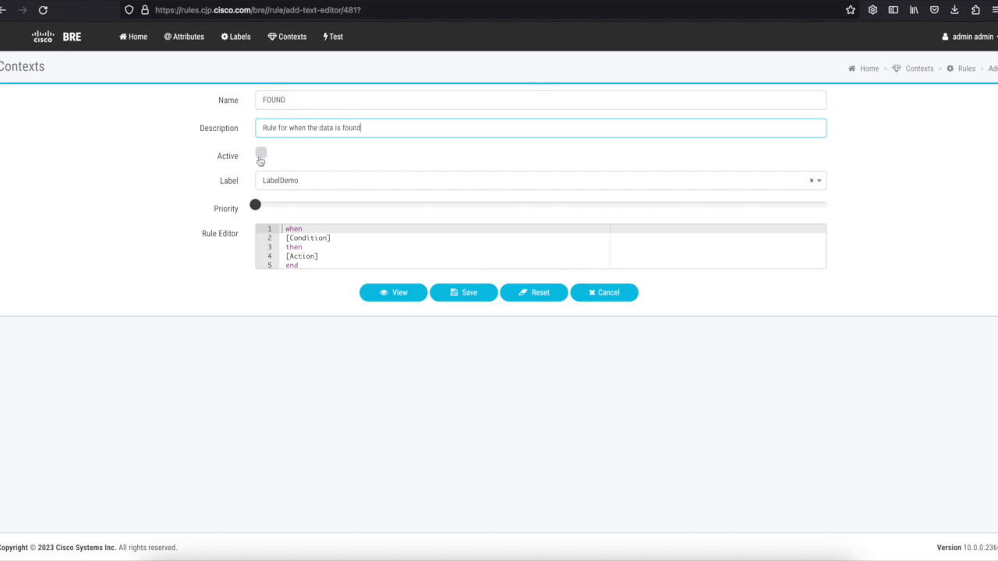
left_click(261, 156)
left_click(293, 180)
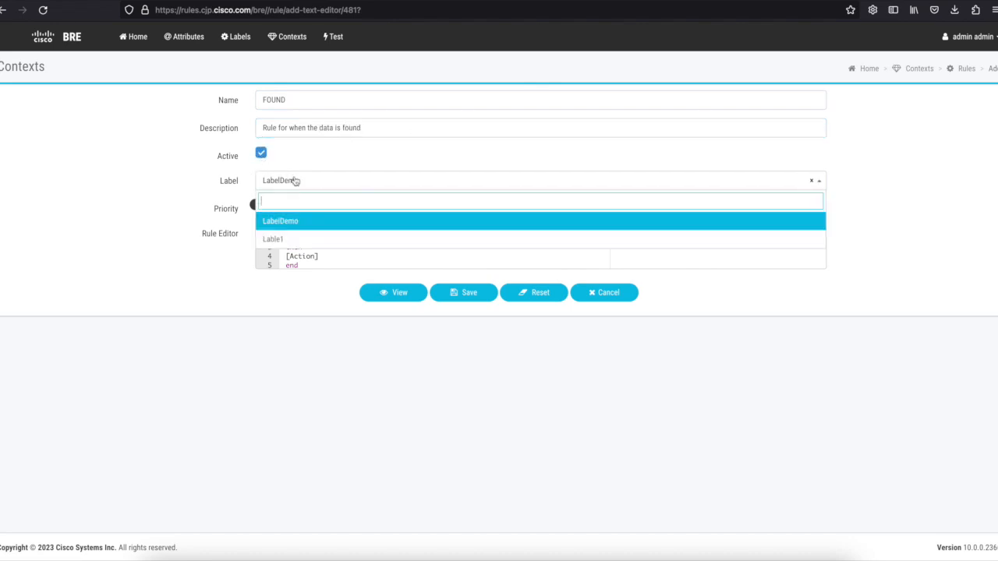
left_click(285, 223)
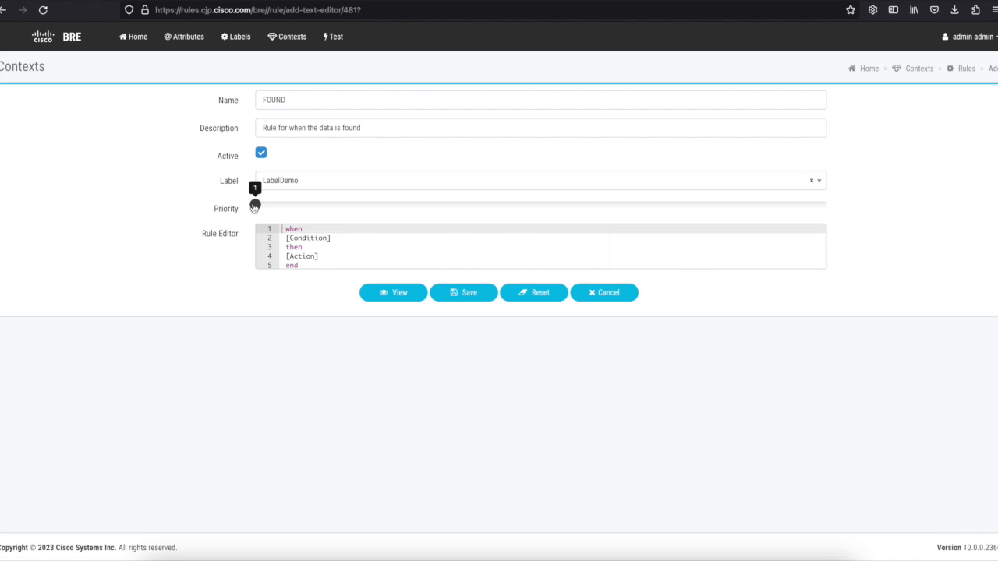
left_click_drag(255, 207, 874, 226)
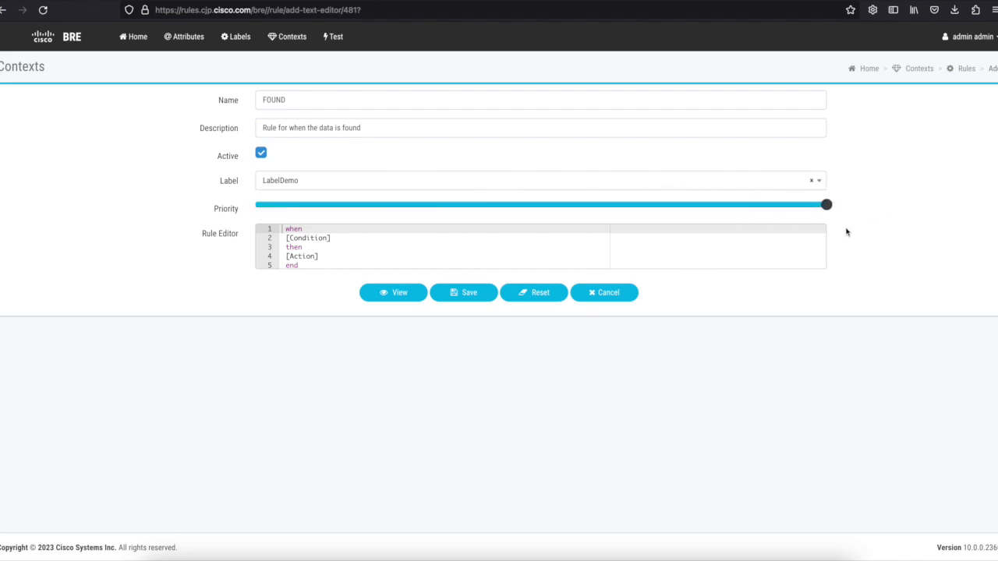
Replace the template rule body with the prepared when/then code.
left_click(433, 256)
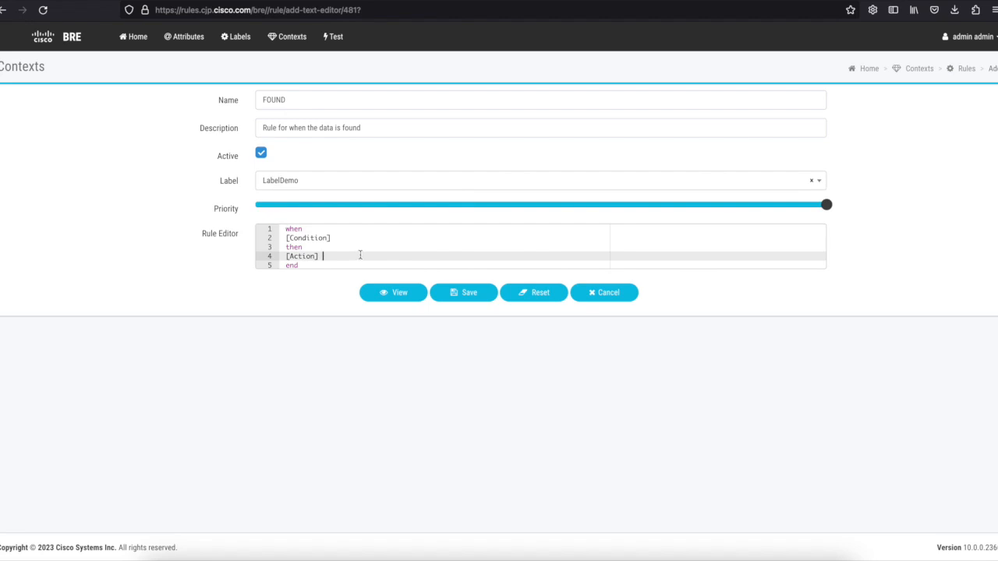
key("ctrl+a")
key("BackSpace")
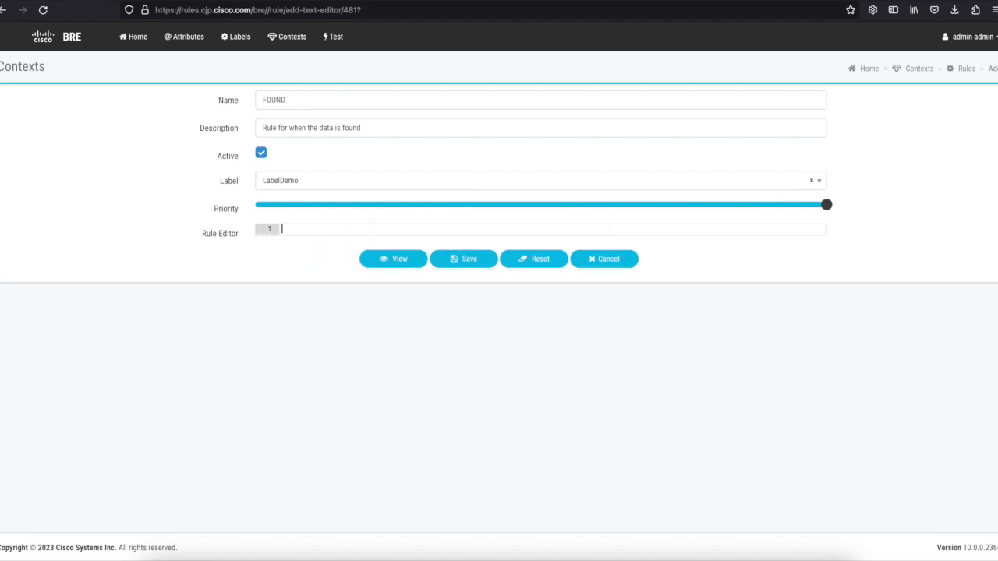
key("ctrl+v")
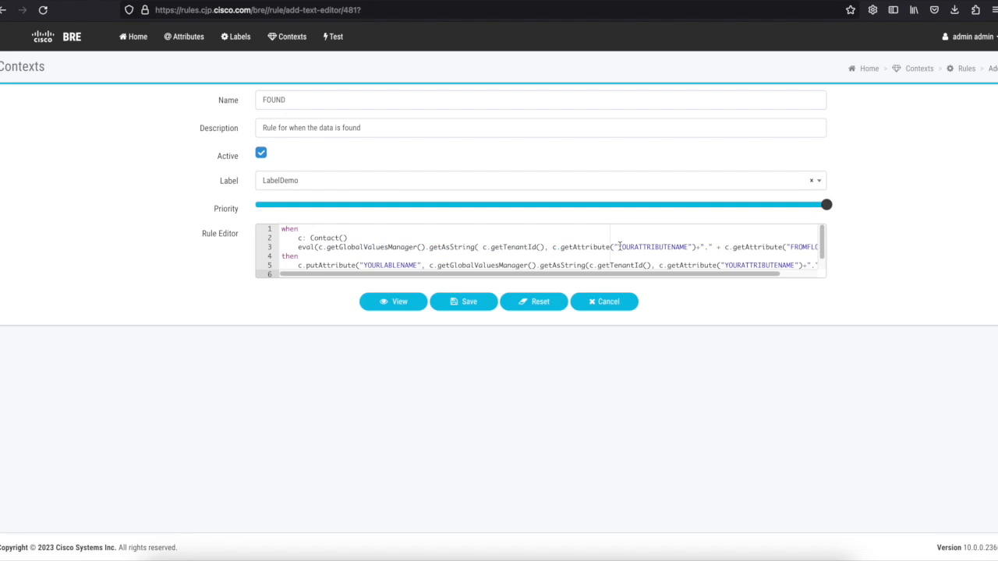
Change the rule placeholders to context, LabelDemo and FlowANI, then save the rule.
left_click_drag(620, 246, 686, 248)
type("context")
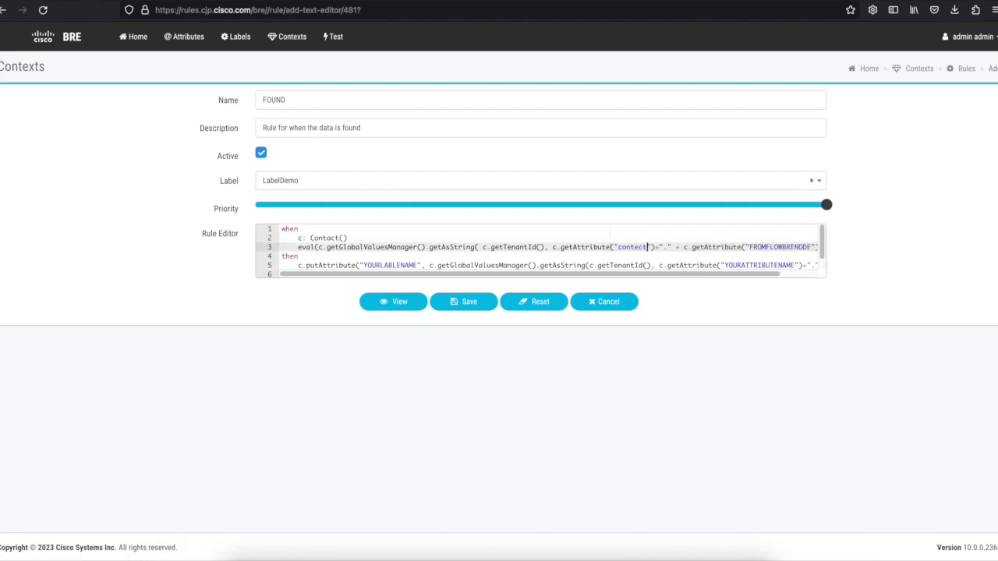
double_click(639, 245)
key("ctrl+c")
double_click(761, 265)
key("ctrl+v")
double_click(384, 266)
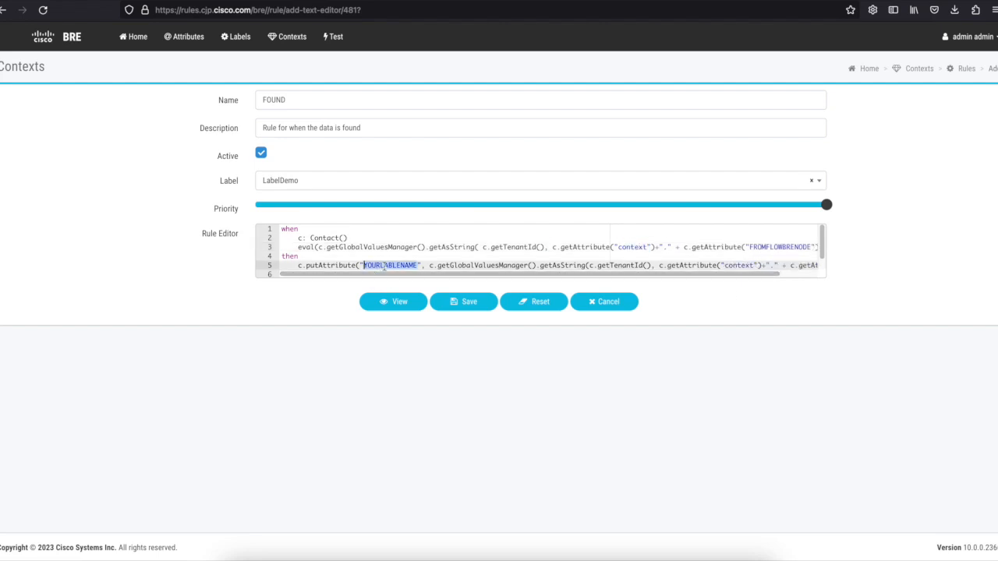
type("LabelDemo")
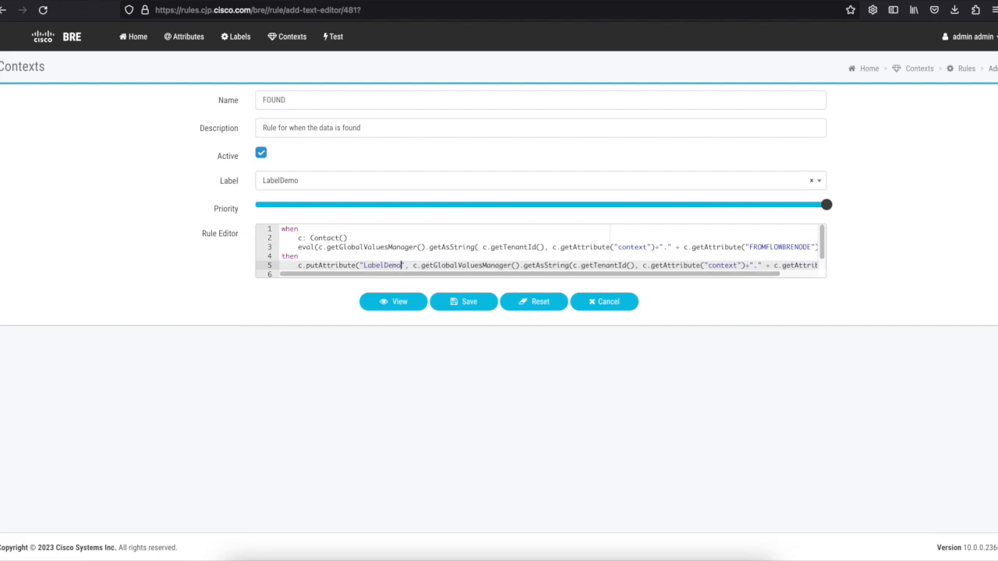
double_click(777, 246)
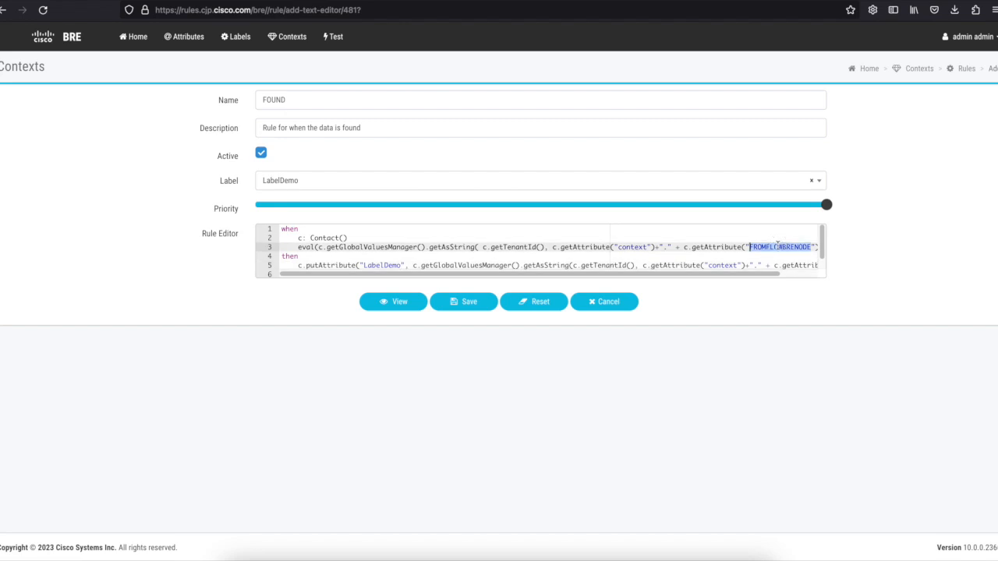
type("FlowAN")
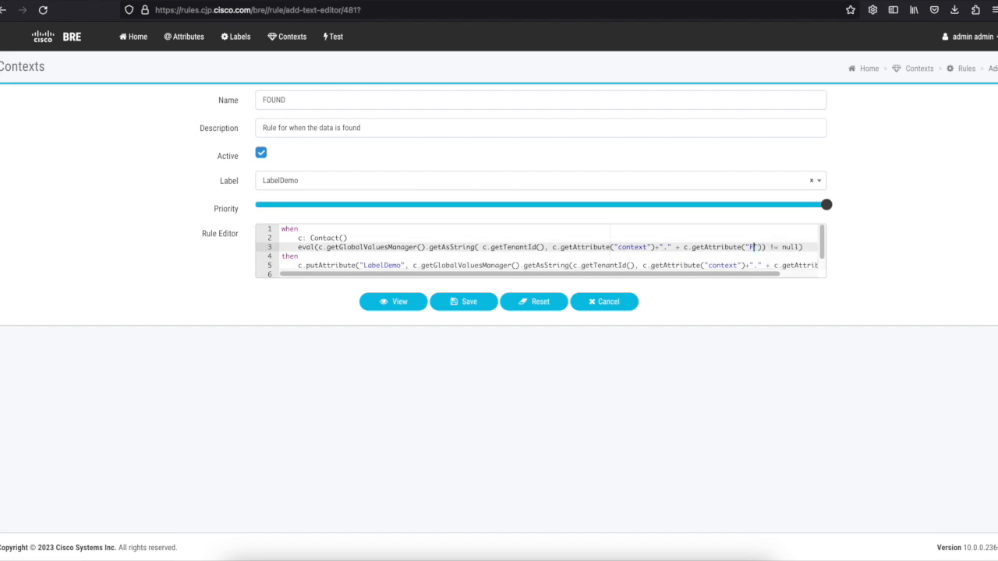
type("I")
scroll(780, 273, "right", 3)
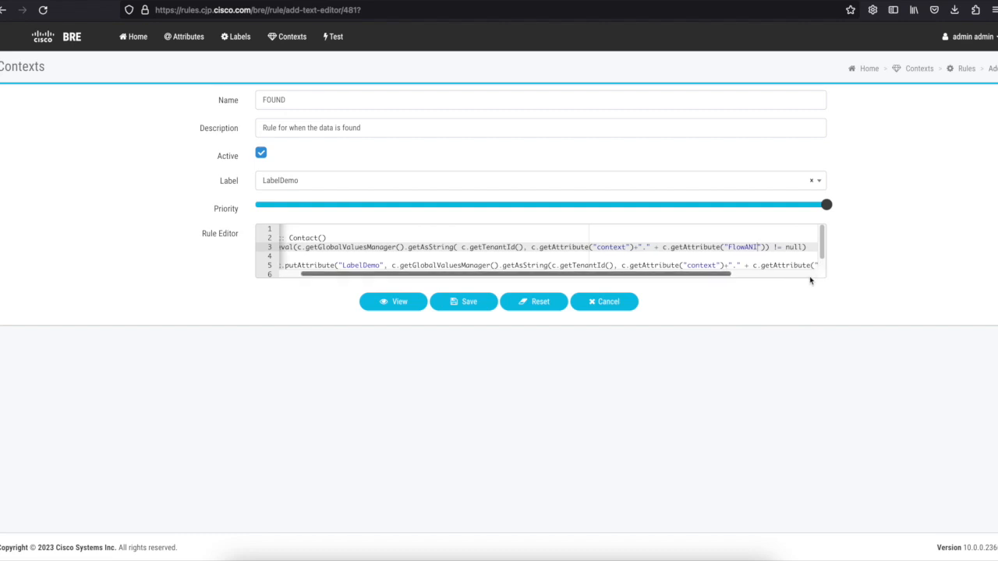
double_click(794, 266)
type("FlowANI")
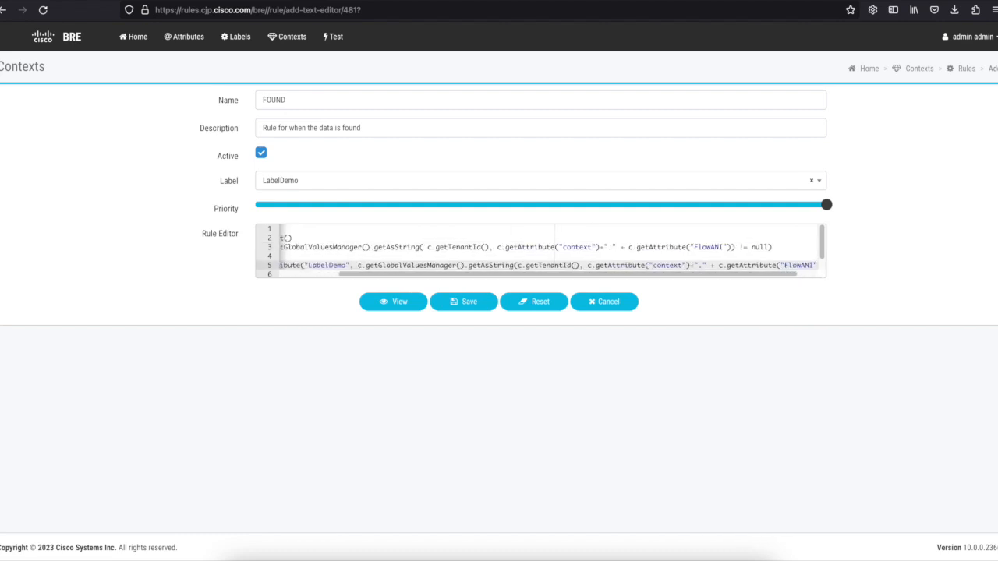
left_click(457, 302)
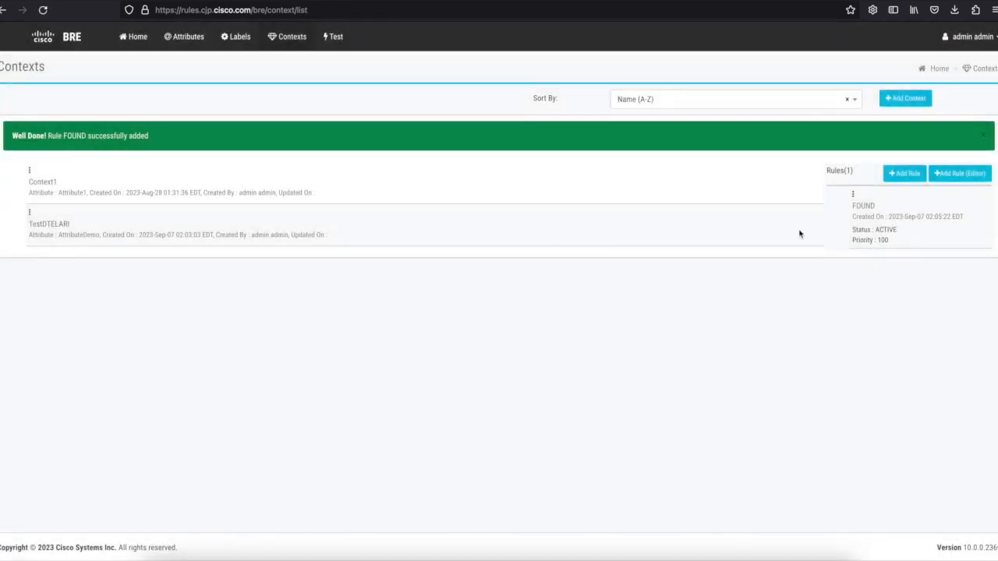
Create an active code rule NOTFOUND, 'Rule for not found values', label LabelDemo, maximum priority.
left_click(974, 174)
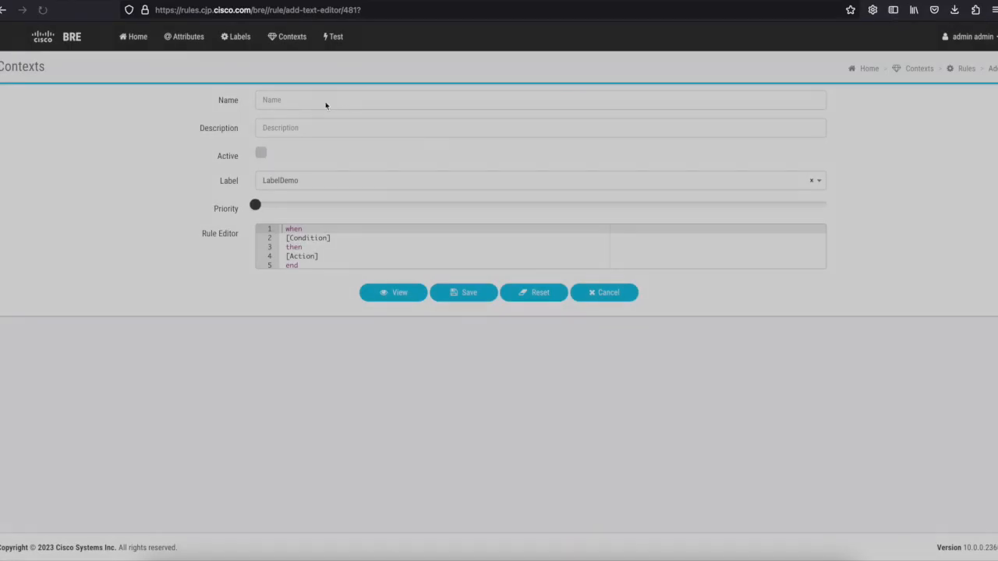
left_click(323, 102)
type("NOTFOUND")
left_click(317, 125)
type("Rule for not found values")
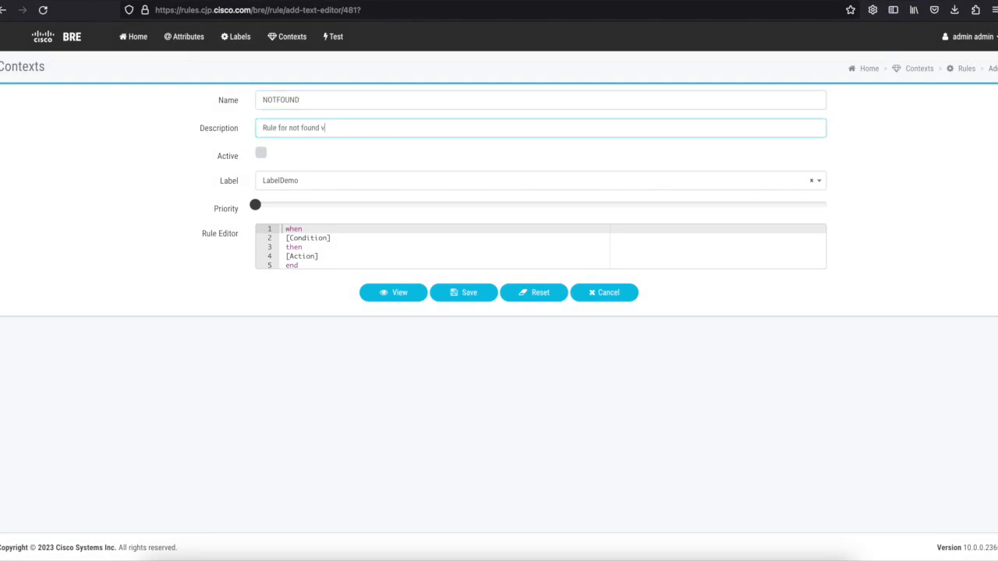
left_click(261, 156)
left_click(281, 180)
left_click(290, 222)
left_click_drag(255, 205, 822, 223)
Paste the prepared rule code and fill the line-3 placeholders with context and FlowANI.
left_click(334, 250)
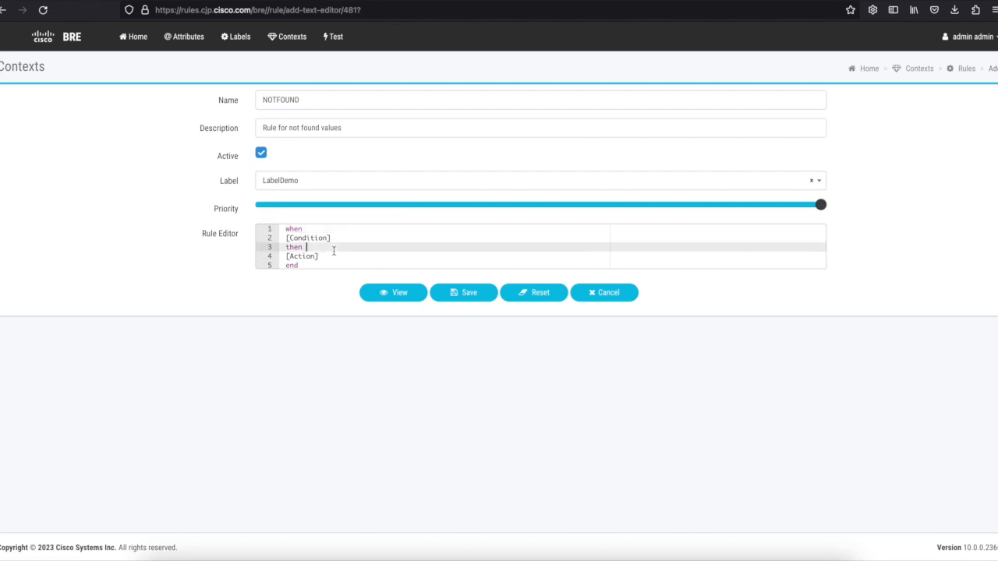
key("ctrl+a")
key("ctrl+v")
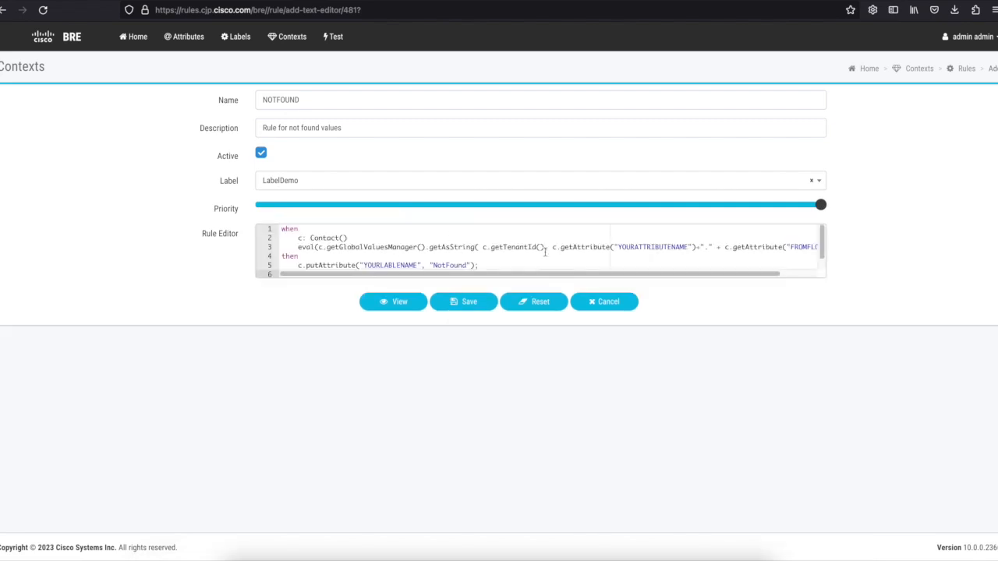
double_click(648, 247)
type("context")
left_click_drag(752, 277, 761, 276)
double_click(768, 248)
key("BackSpace")
key("BackSpace")
key("BackSpace")
type("lowANI")
Set the line-5 label to LabelDemo with the NotFound result and save the rule.
double_click(404, 266)
key("BackSpace")
type("LabelDemo")
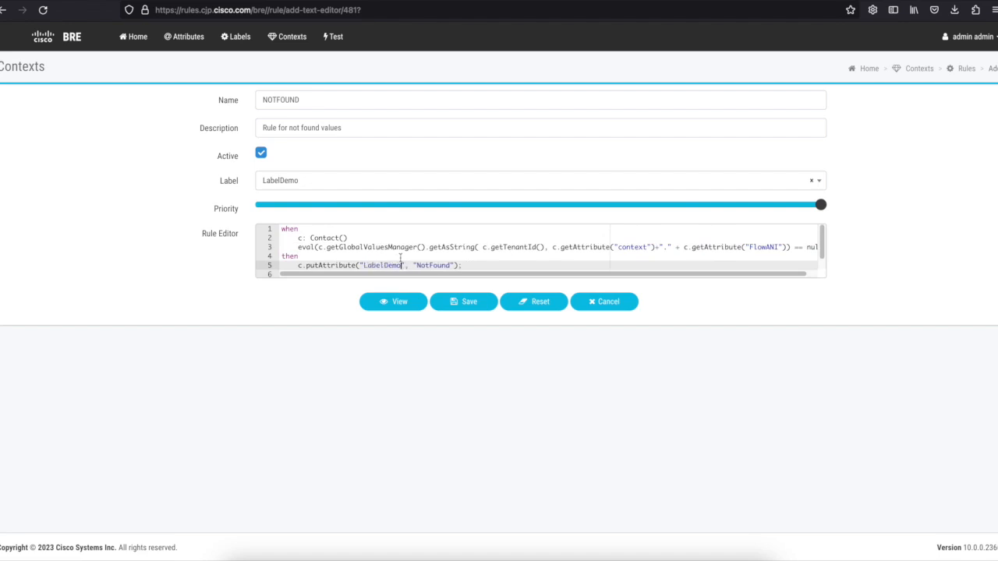
double_click(426, 265)
left_click(471, 306)
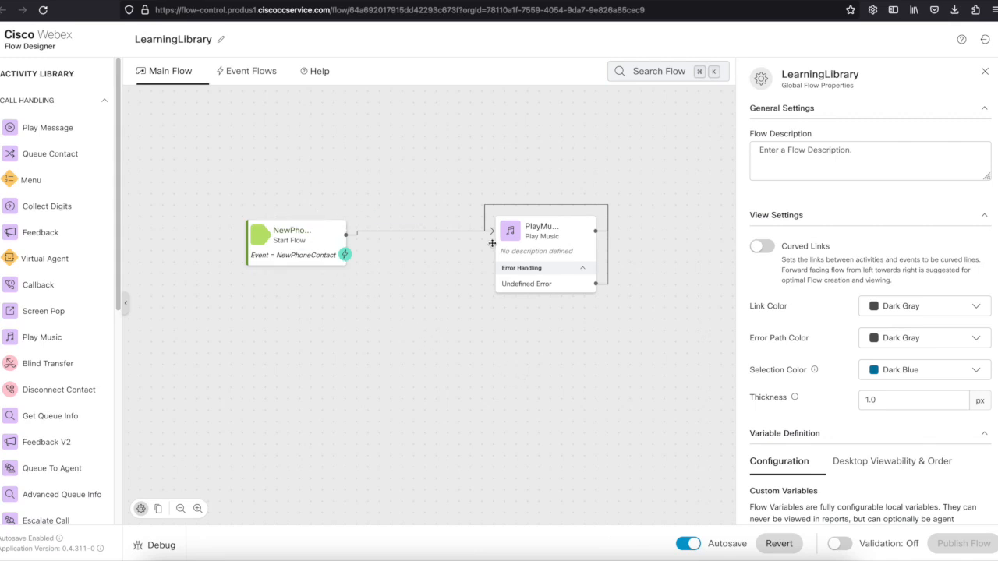
Place a BRE Request activity between NewPhoneContact and PlayMusic on the canvas.
left_click_drag(298, 242, 223, 238)
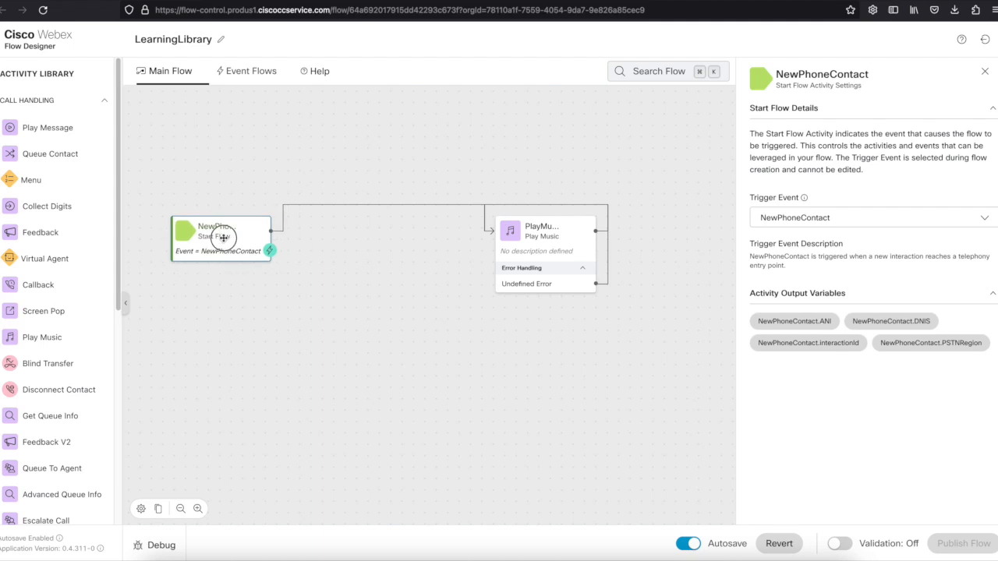
scroll(68, 212, "down", 1)
scroll(70, 257, "down", 9)
left_click_drag(49, 304, 379, 276)
left_click_drag(546, 262, 623, 261)
left_click_drag(402, 283, 362, 277)
mouse_move(615, 252)
left_mouse_down()
mouse_move(609, 304)
mouse_move(619, 248)
left_mouse_up()
left_click_drag(378, 272, 383, 271)
Label the activity BRERequest with description 'Demo Learning Library'.
left_click_drag(824, 152, 805, 152)
key("BackSpace")
key("Tab")
type("Demo Learning Library")
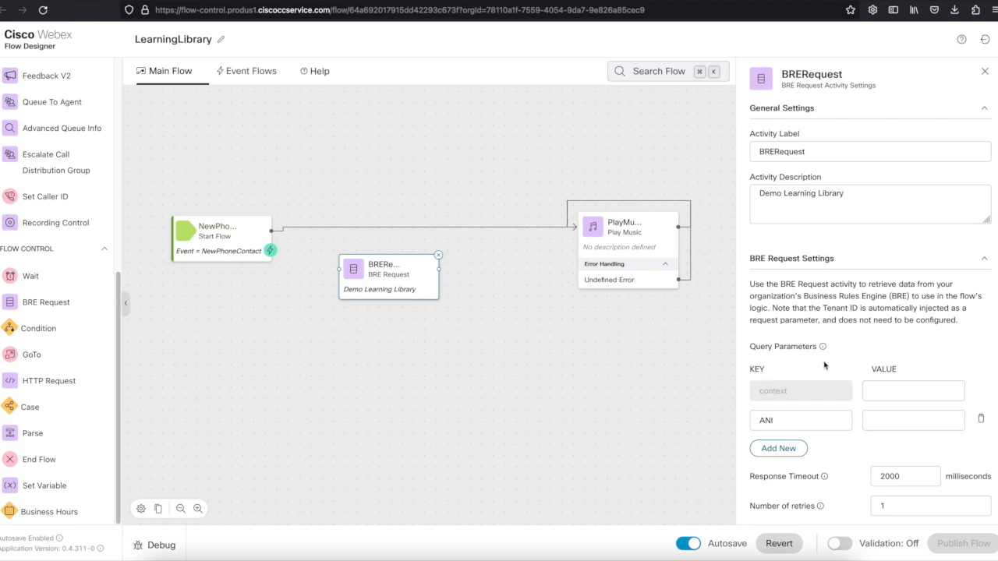
Set the context value to TestDTELARI and rename the ANI query key to FlowANI.
left_click(894, 390)
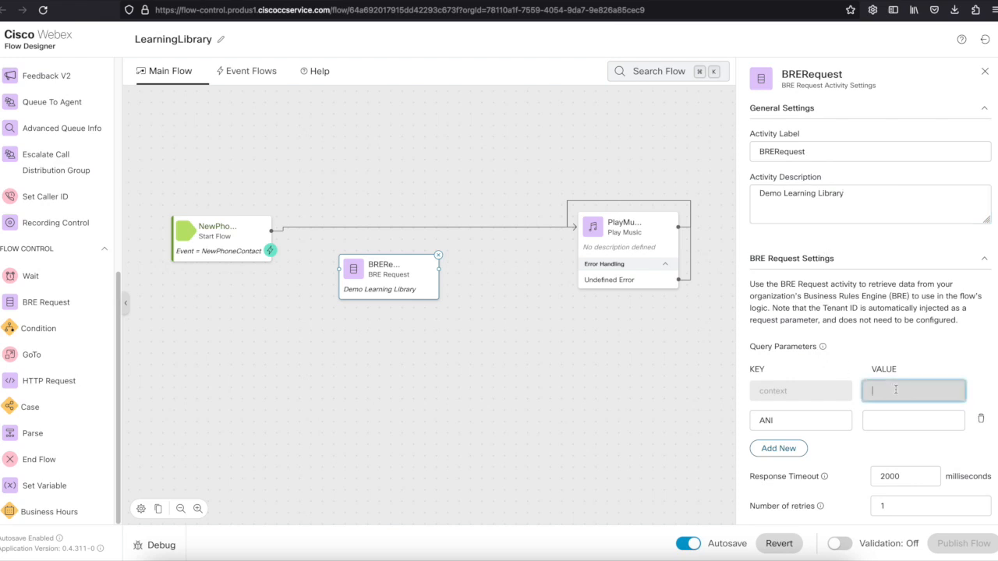
key("super+v")
left_click(807, 421)
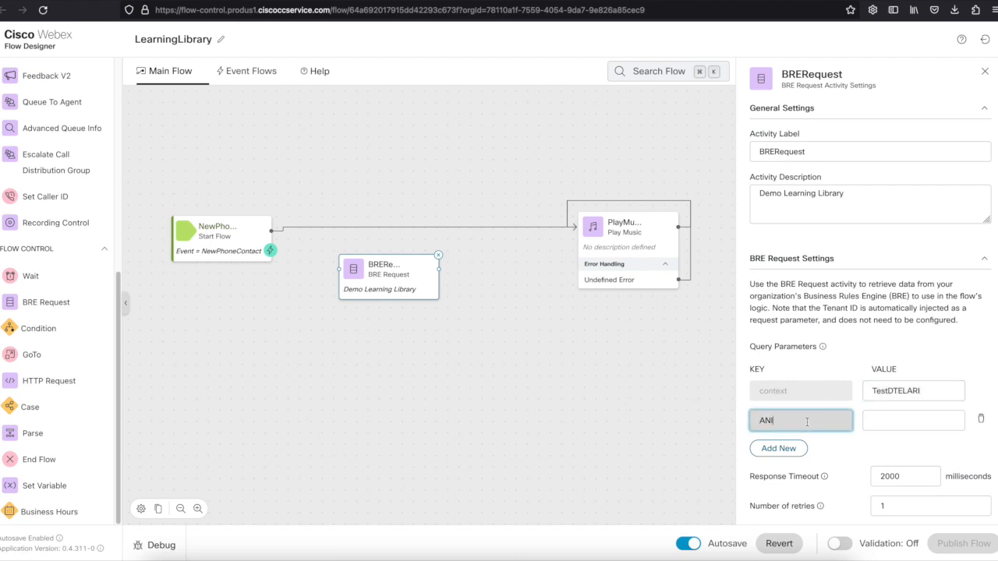
left_click_drag(811, 421, 692, 418)
type("FlowANI")
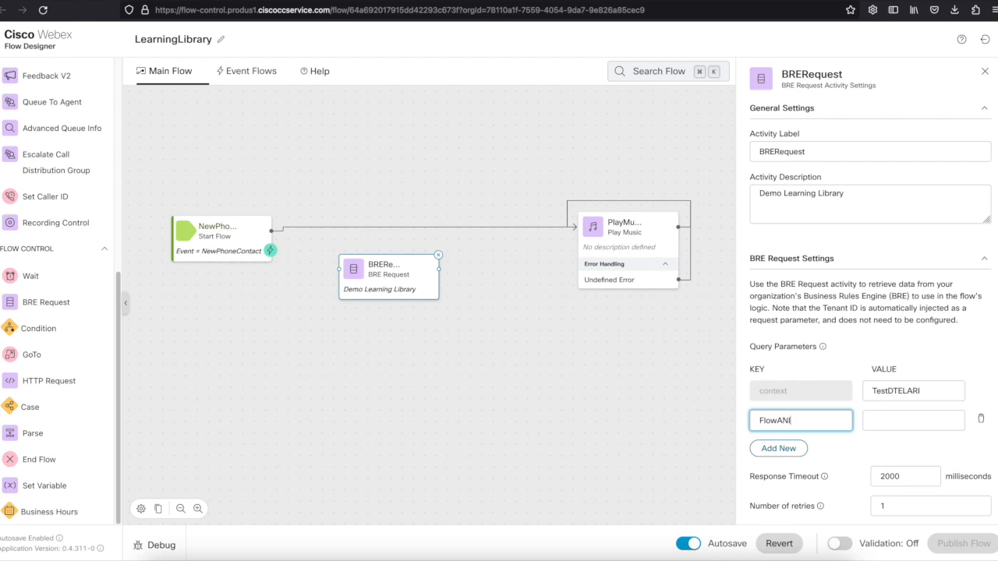
left_click_drag(928, 392, 833, 419)
left_click(831, 419)
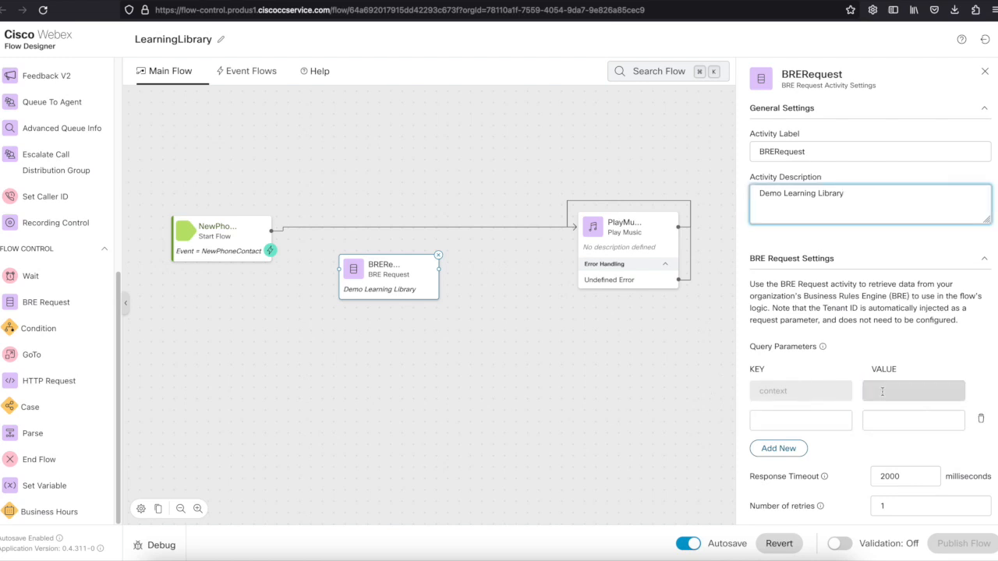
scroll(794, 423, "down", 5)
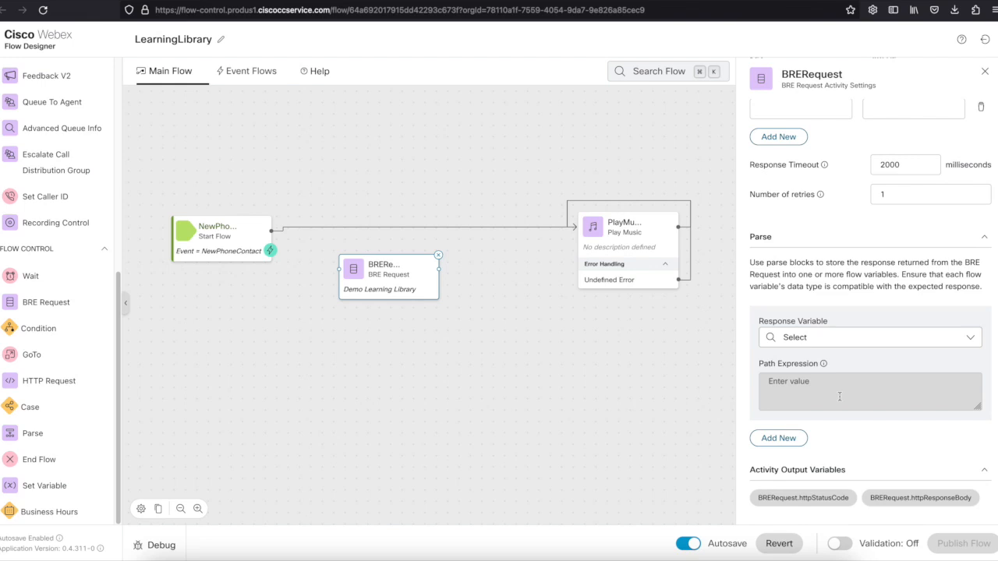
left_click(412, 352)
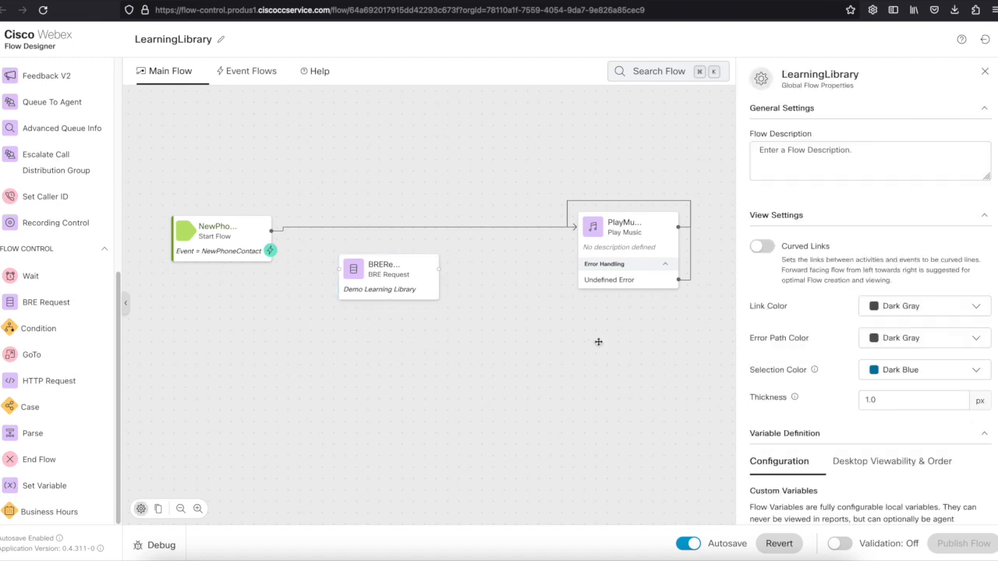
Add a String flow variable named BREresponse.
scroll(807, 341, "down", 3)
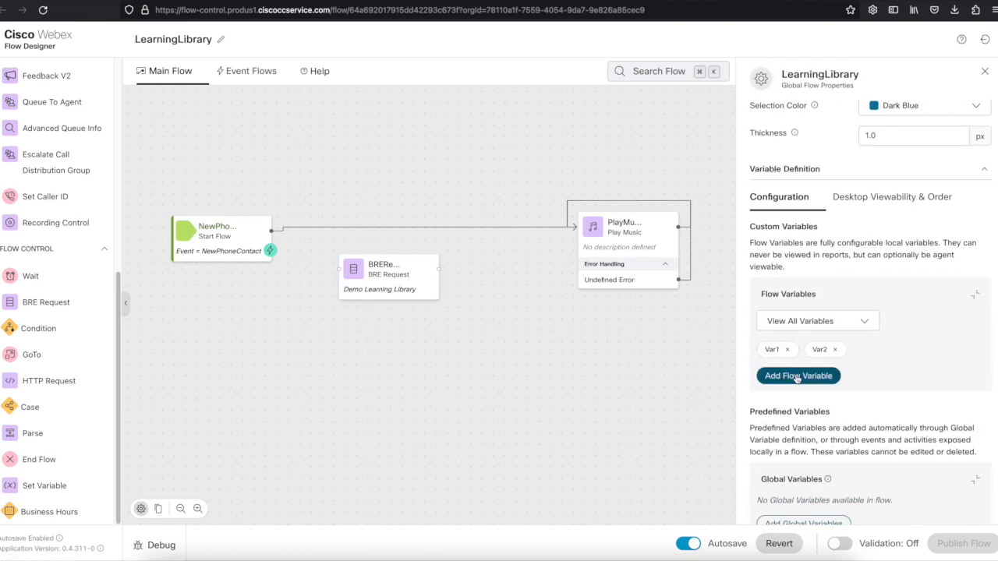
left_click(798, 376)
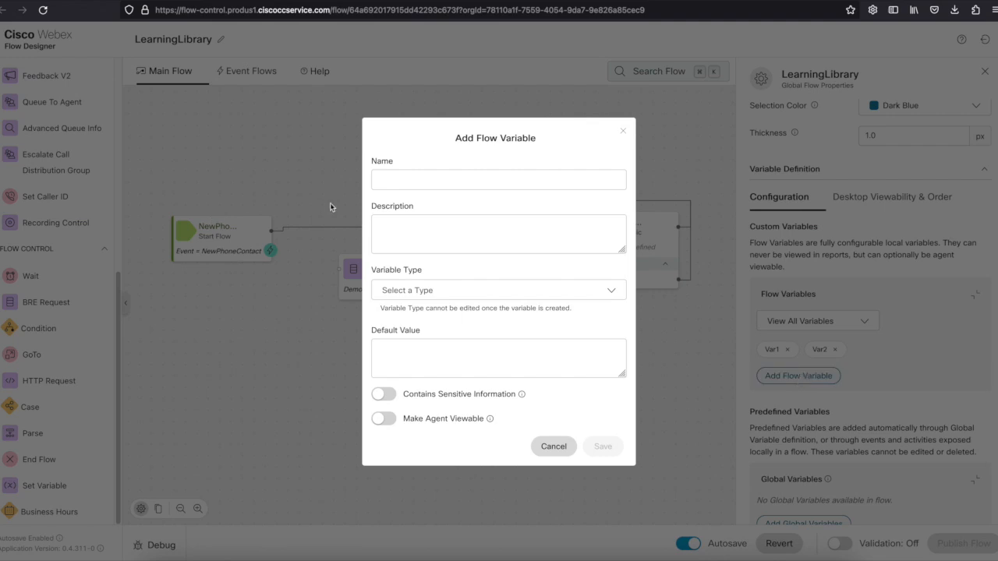
left_click(393, 178)
type("BRE")
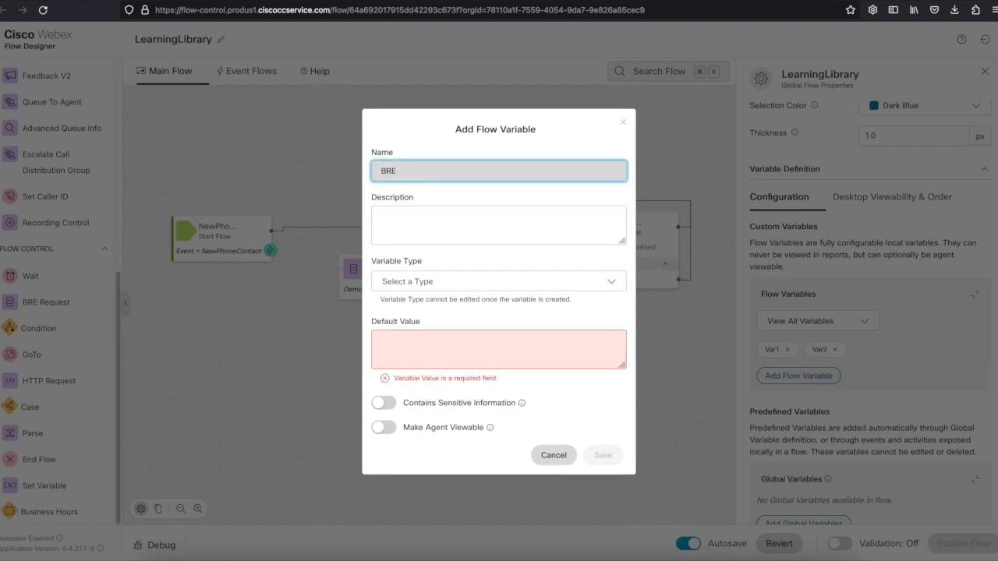
type("response")
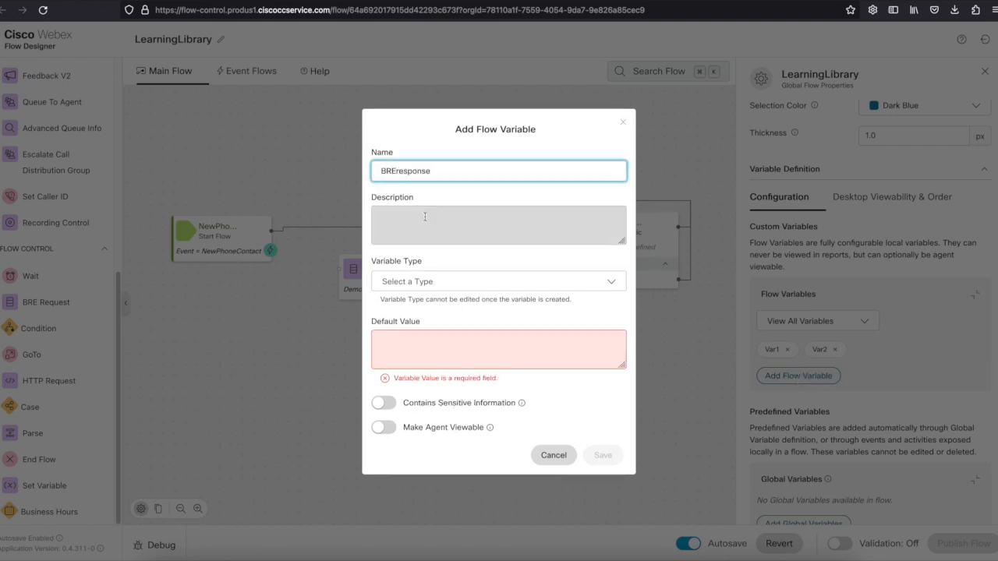
left_click(429, 281)
left_click(437, 305)
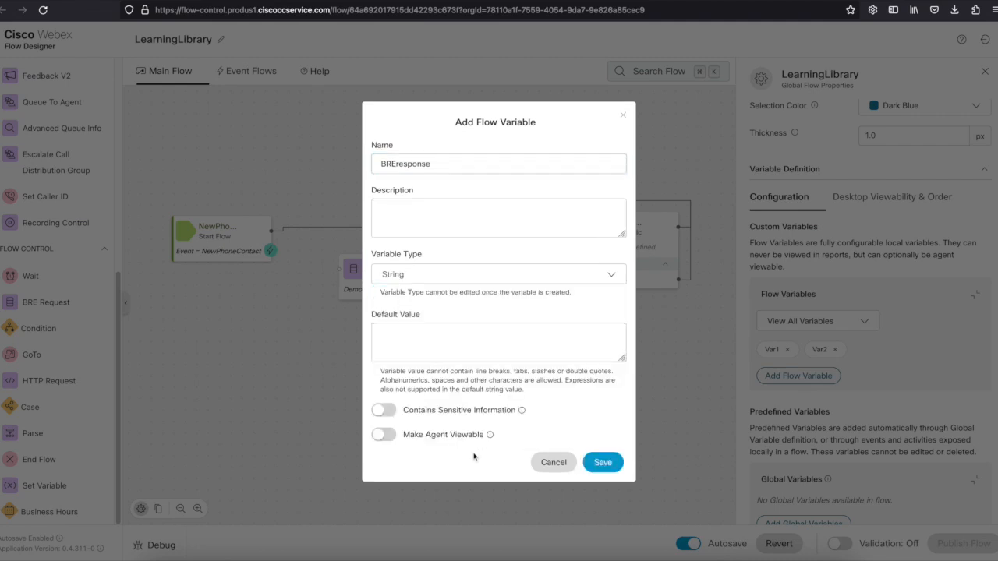
left_click(603, 464)
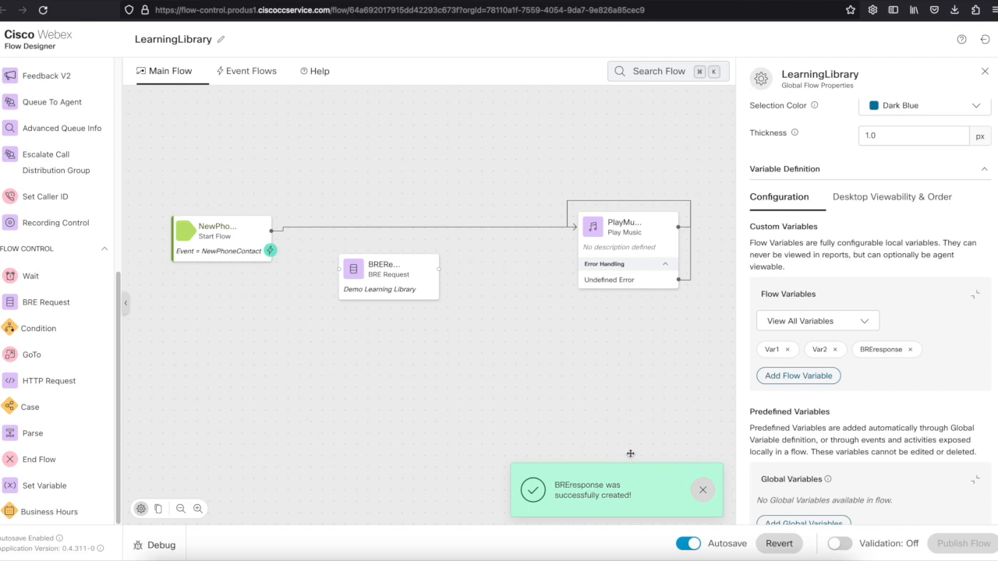
Add a second String flow variable named StrippedANI.
left_click(798, 376)
left_click(543, 189)
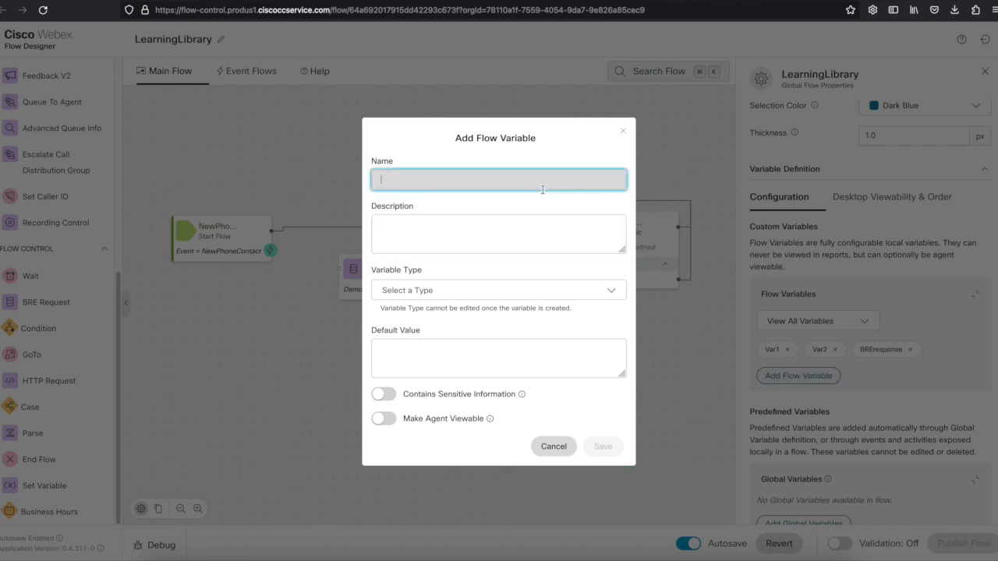
type("StrippedANI")
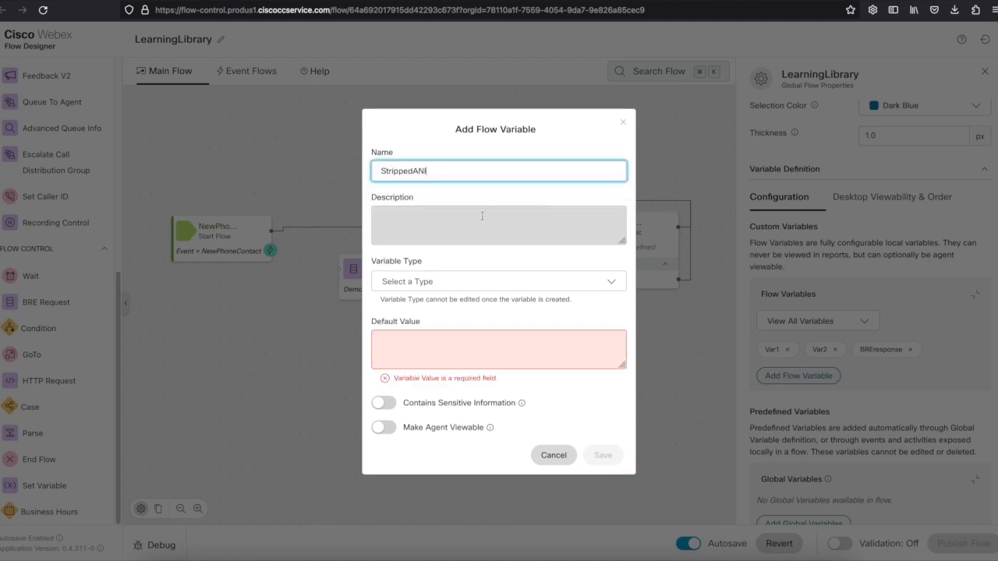
left_click(468, 282)
left_click(421, 304)
left_click(605, 462)
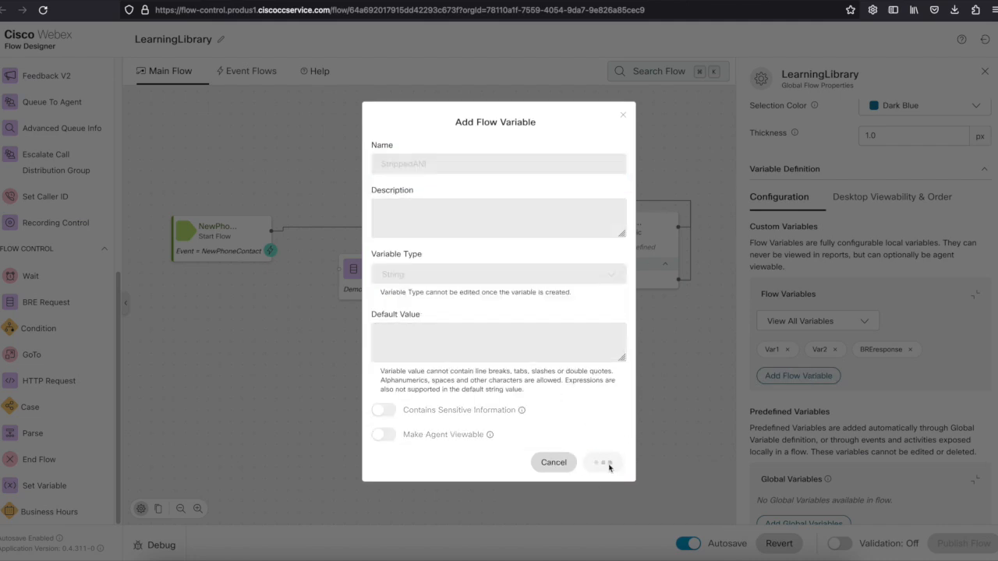
left_click_drag(387, 280, 435, 288)
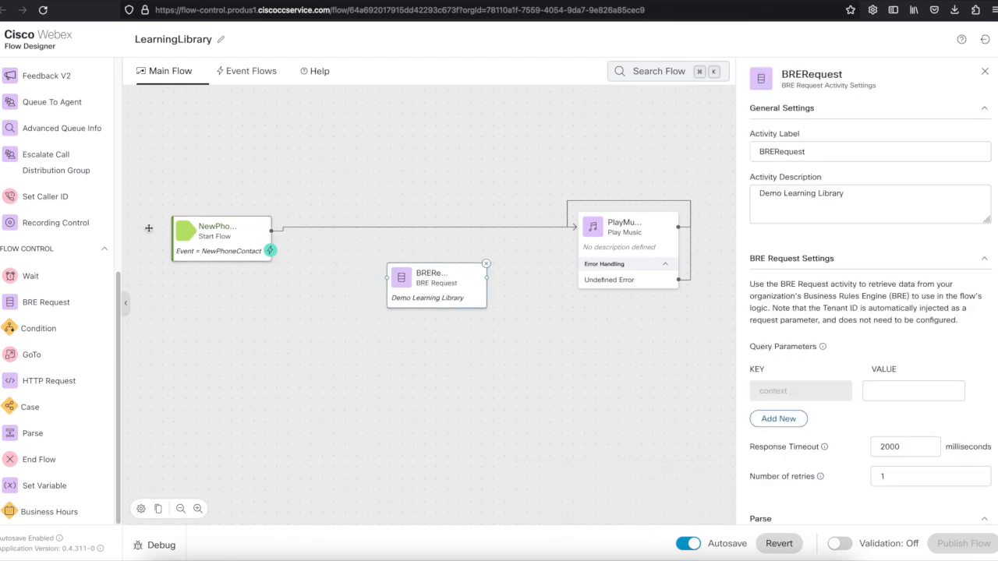
Add a Set Variable step labelled and described StrippingLeadingPlus.
left_click_drag(44, 486, 343, 300)
left_click_drag(429, 284, 476, 330)
left_click(365, 321)
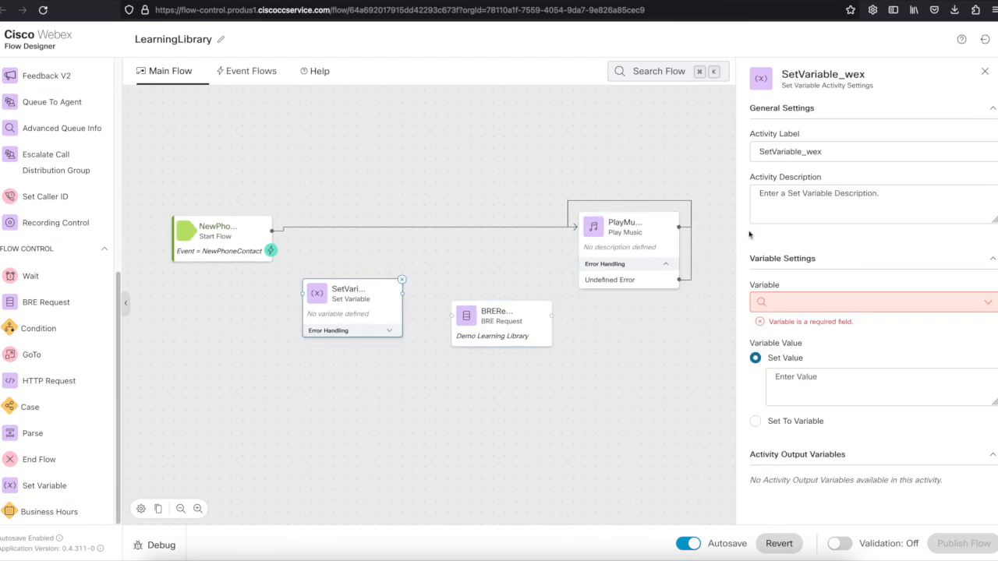
left_click_drag(833, 152, 631, 157)
type("StrippingLeadingPlus")
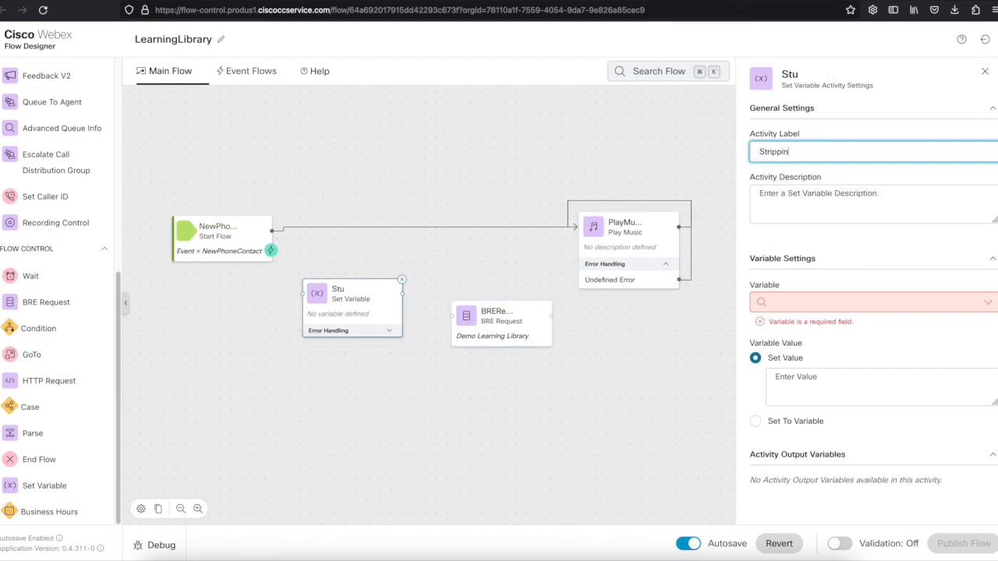
key("ctrl+a")
key("ctrl+c")
left_click(755, 187)
key("ctrl+v")
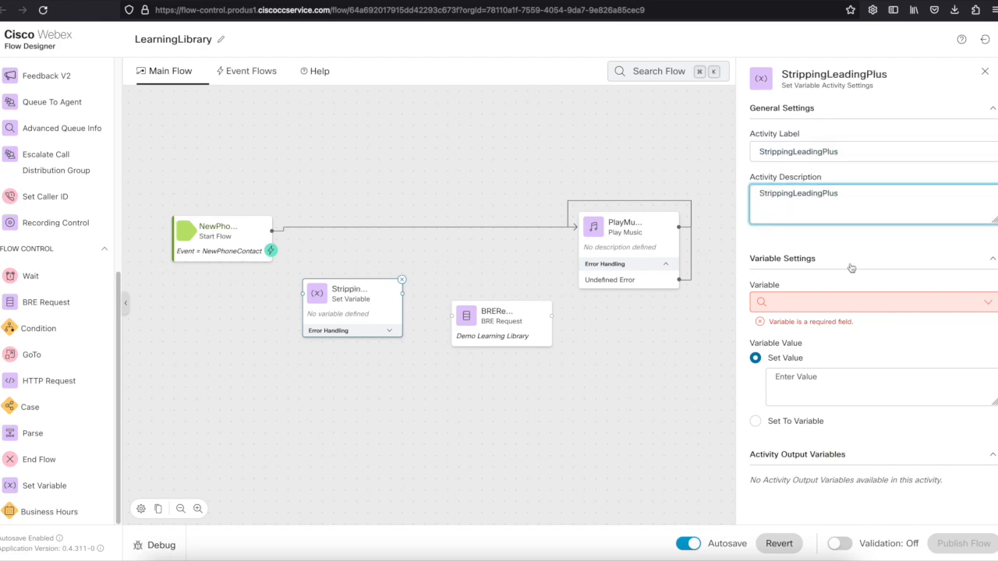
Set StrippedANI to the plus-stripped ANI expression and connect the step to BRE Request.
left_click(815, 302)
left_click(780, 348)
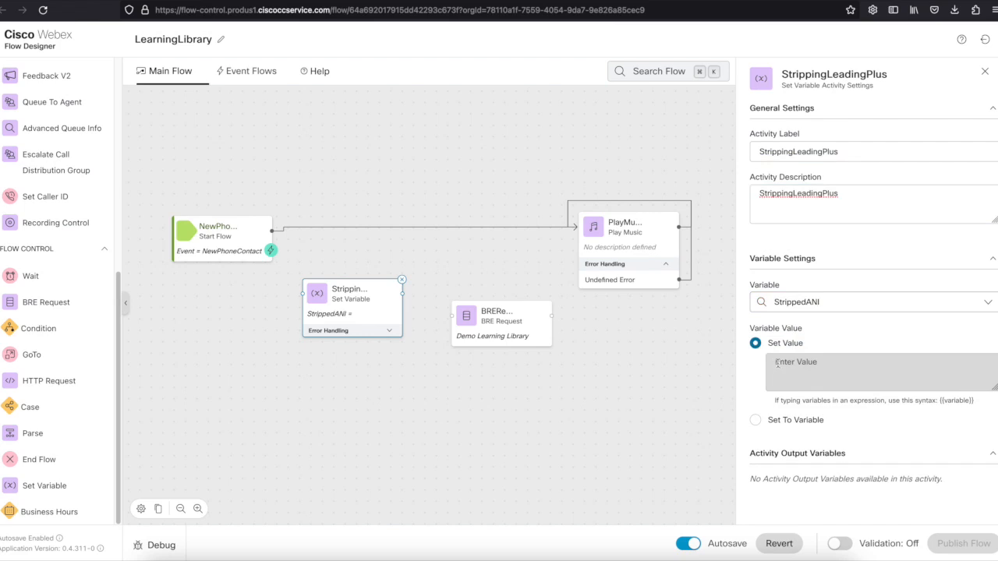
left_click(777, 363)
key("ctrl+v")
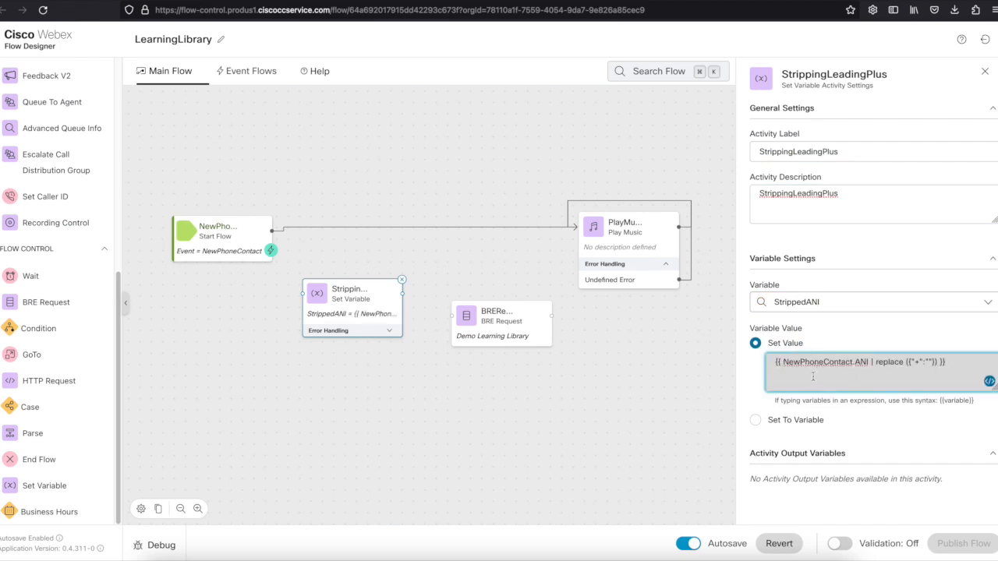
left_click(584, 392)
left_click_drag(495, 315, 488, 302)
left_click_drag(403, 294, 454, 303)
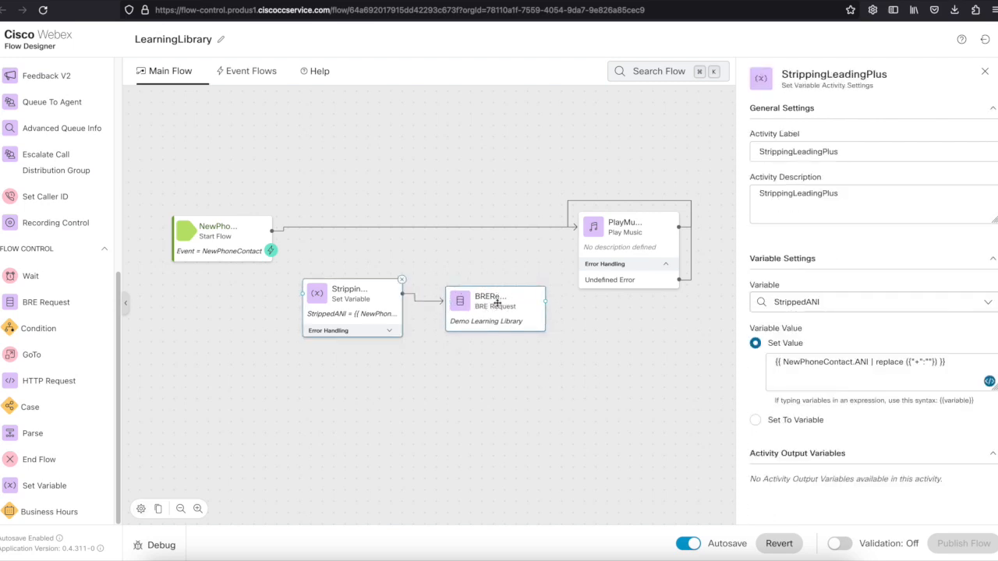
left_click(496, 302)
scroll(869, 374, "down", 1)
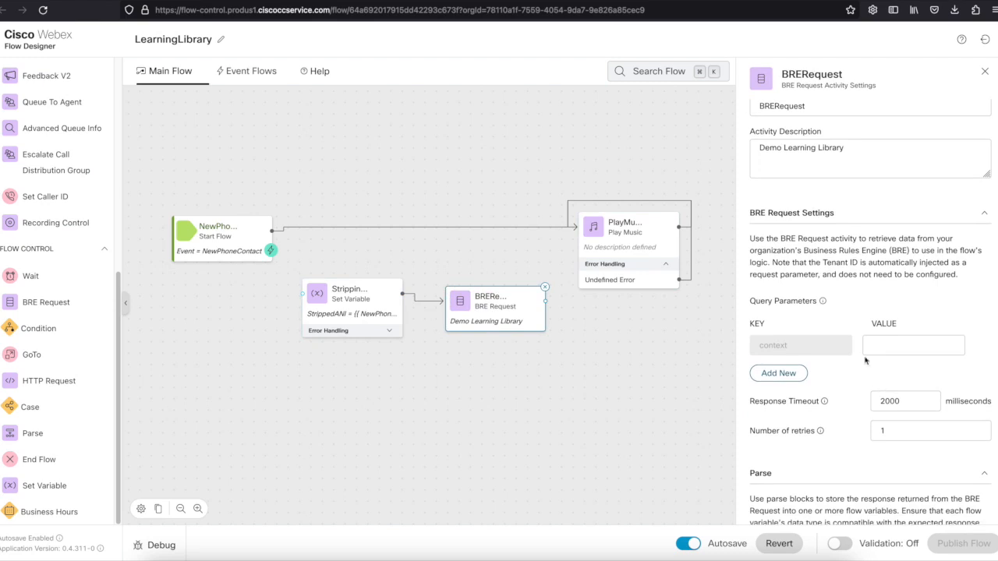
Copy TestDTELARI from the BRE DataSync page into the context query value.
left_click(888, 341)
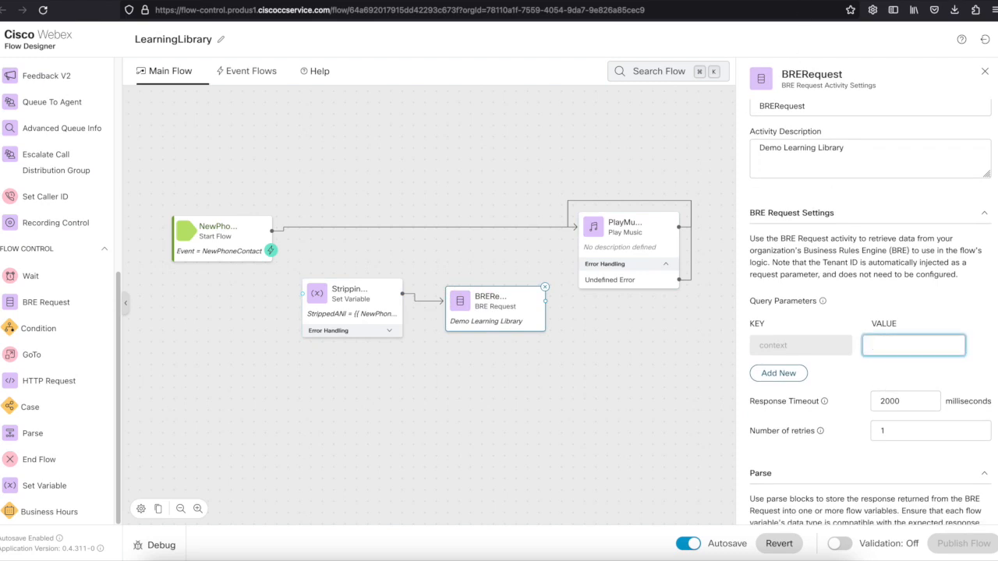
left_click(546, 2)
left_click_drag(346, 242, 162, 249)
key("ctrl+c")
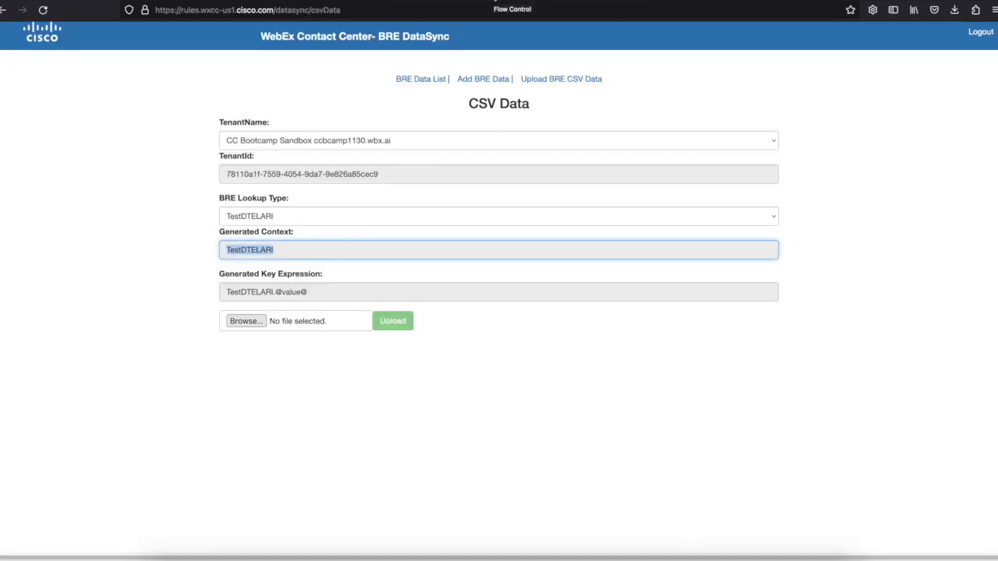
left_click(494, 2)
key("ctrl+v")
Add a FlowANI query parameter with value {{ StrippedANI}}.
left_click(779, 375)
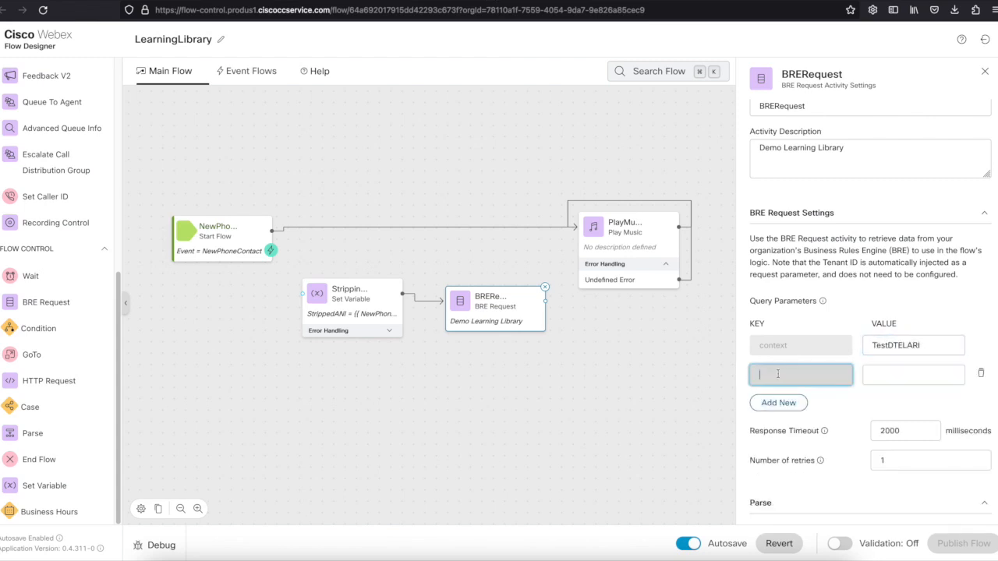
type("FlowANI")
key("Tab")
type("{{ StrippedANI}}")
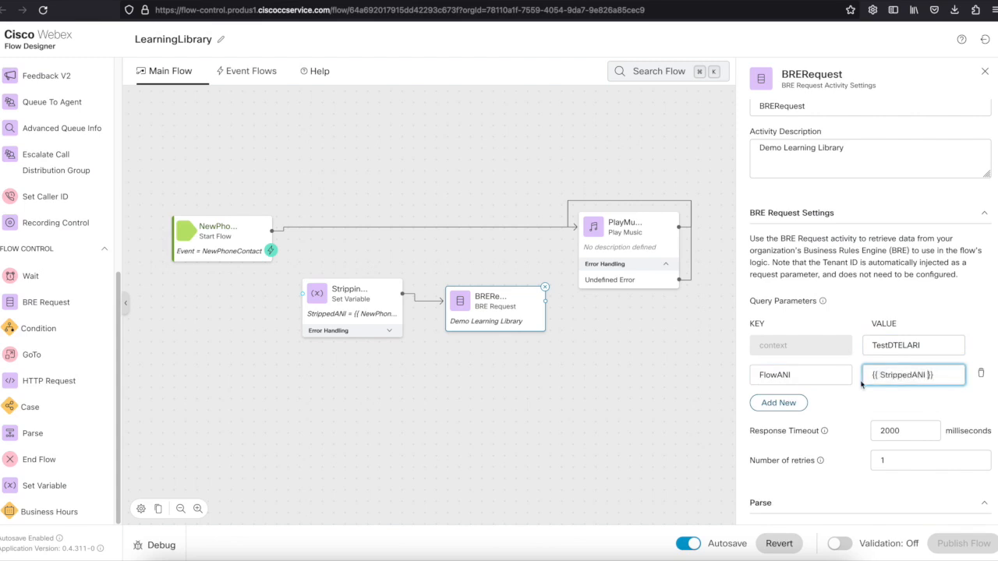
Parse the response into BREresponse using path expression $.LabelDemo.
scroll(843, 439, "down", 4)
left_click(843, 439)
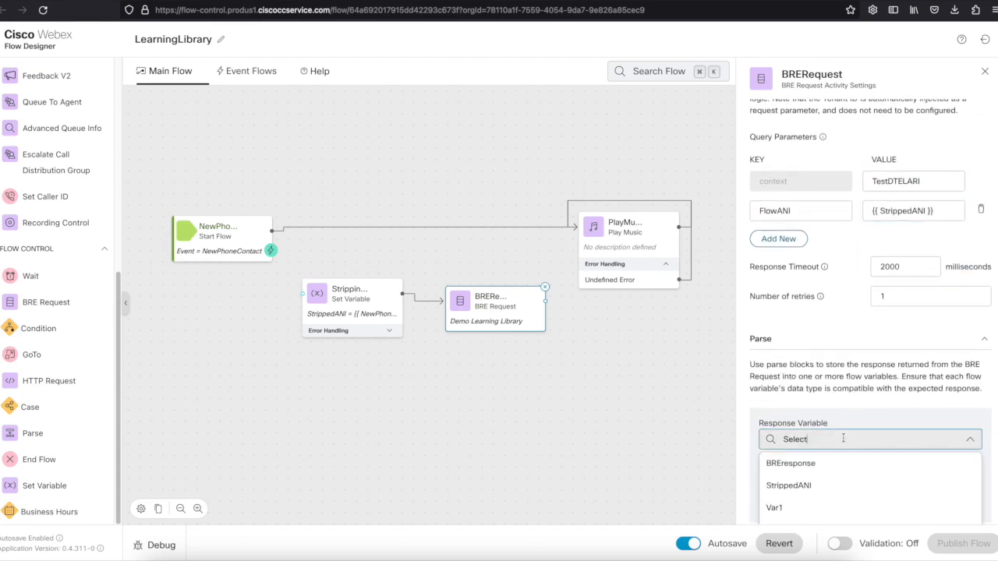
left_click(822, 464)
left_click(823, 490)
type("$.LabelDemo")
scroll(786, 483, "down", 3)
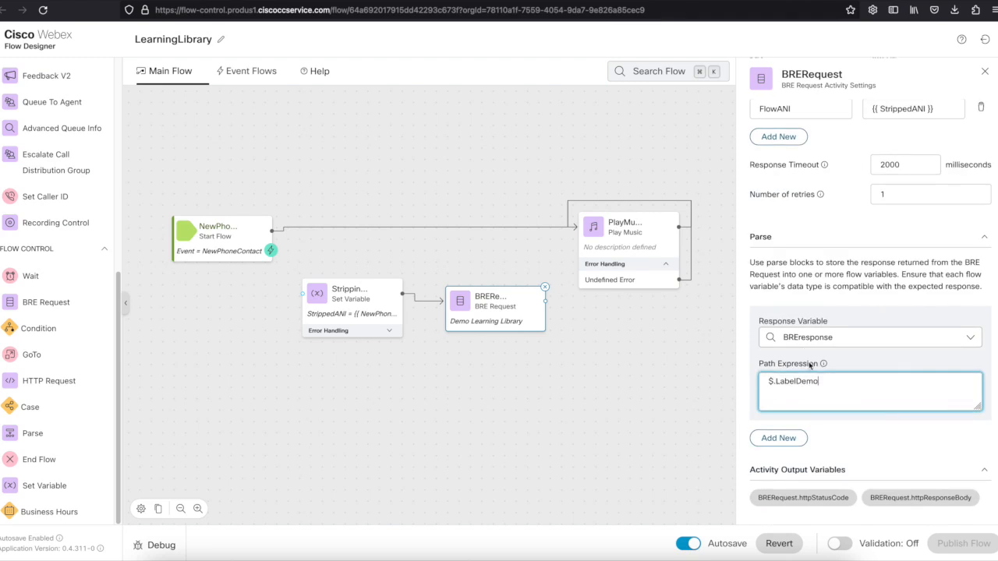
left_click(633, 361)
left_click_drag(633, 361, 560, 361)
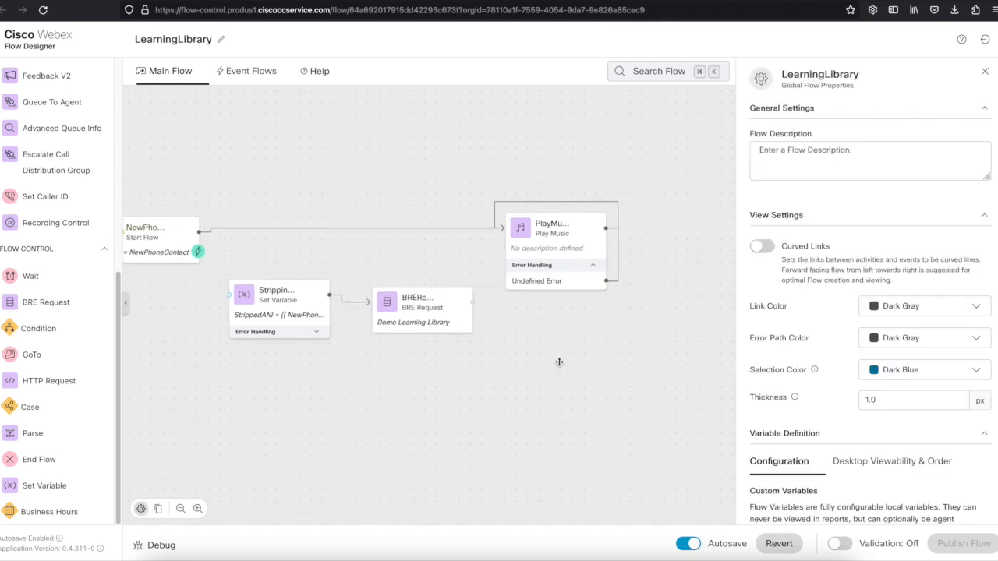
Add a Condition step after BRE Request, removing the _8I6 suffix from its label.
left_click_drag(40, 331, 559, 336)
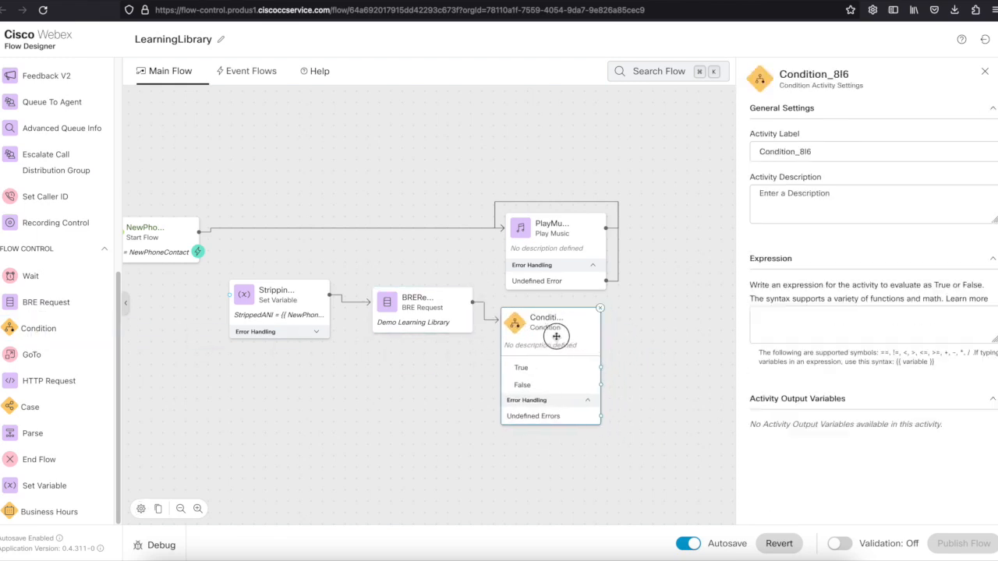
left_click(854, 152)
key("shift+Left")
key("shift+Left")
key("shift+Left")
key("shift+Left")
key("BackSpace")
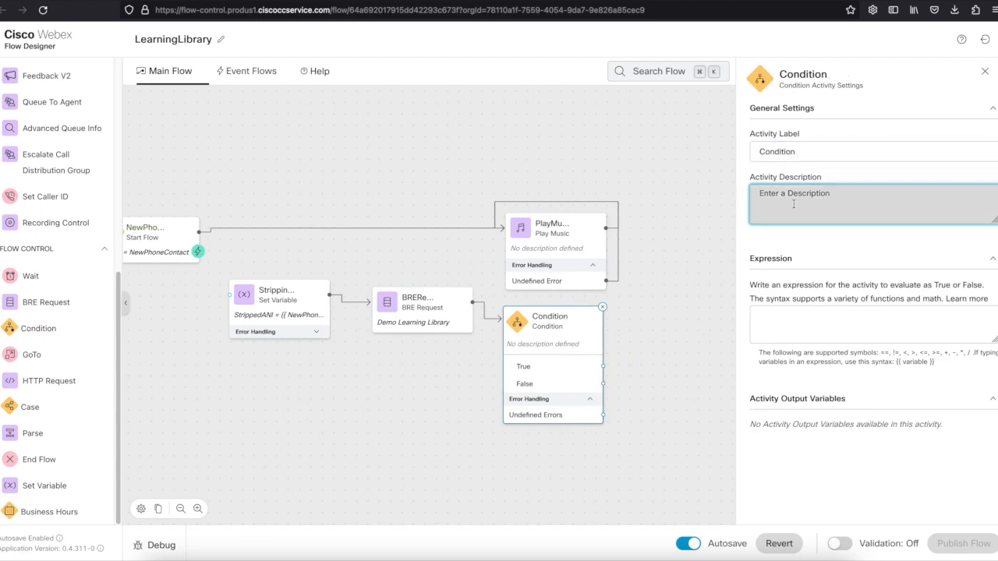
left_click(788, 318)
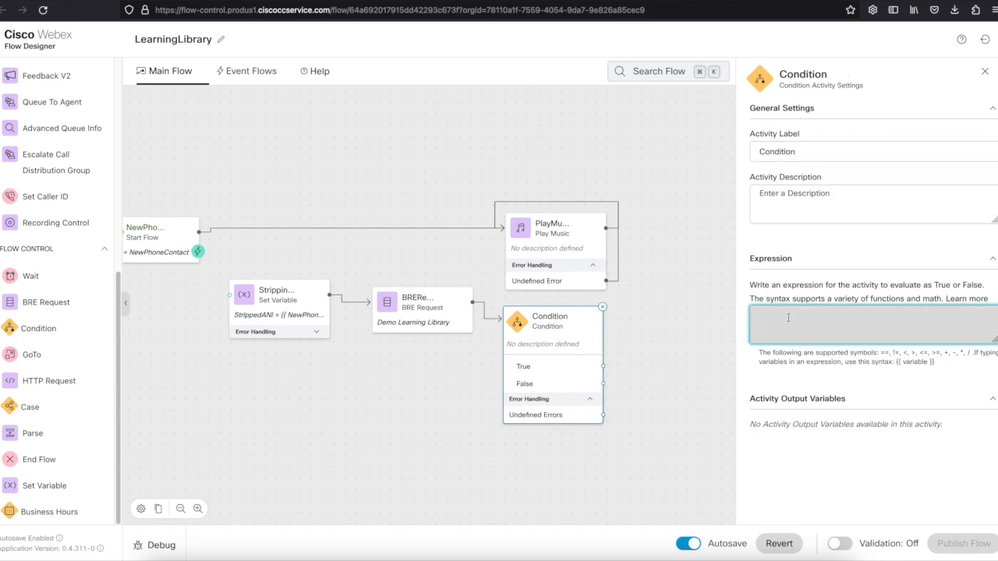
Set the condition expression to {{ BREresponse == "notFound" }}.
left_click(647, 341)
scroll(772, 390, "down", 3)
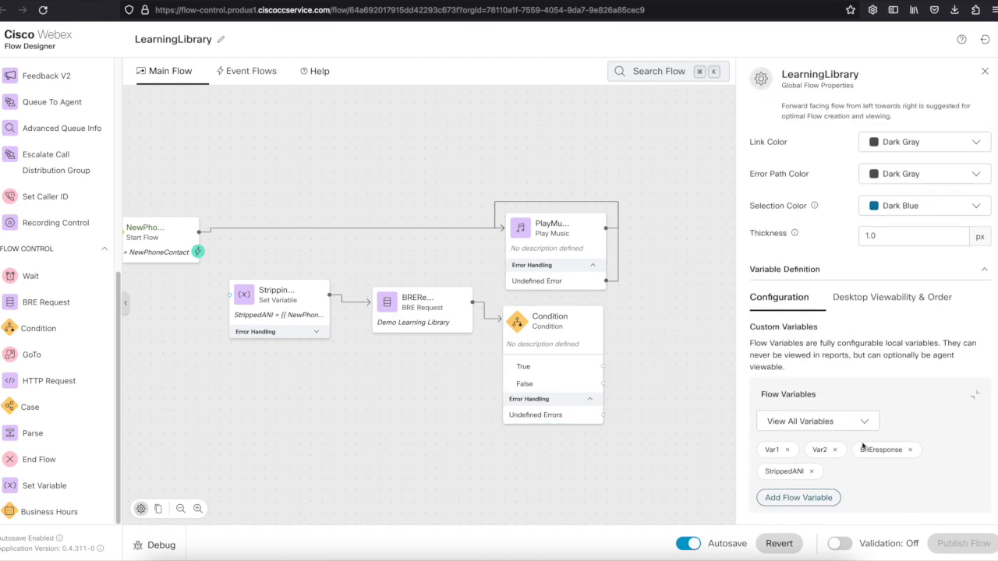
mouse_move(880, 449)
left_click(936, 372)
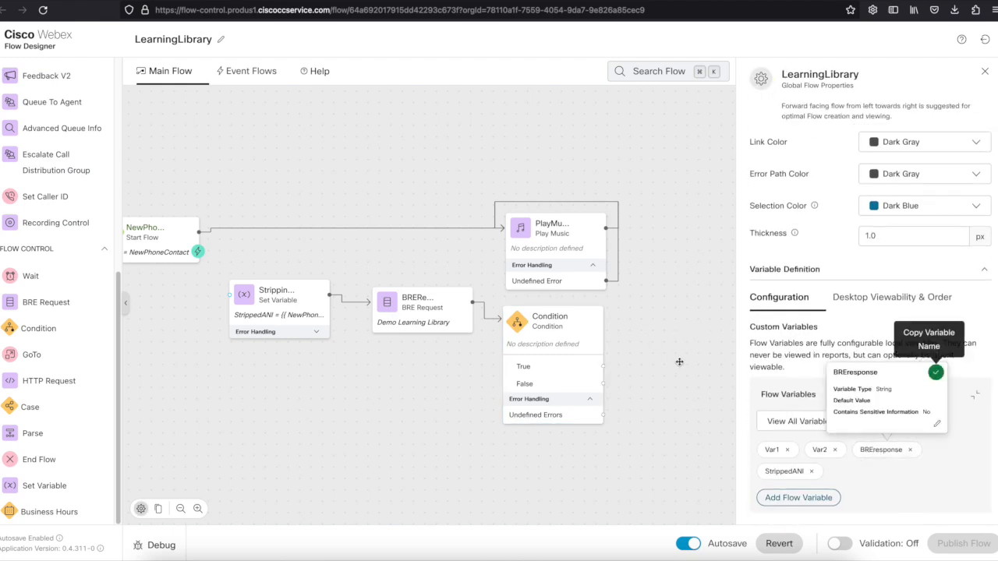
left_click(563, 343)
left_click(768, 323)
type("{{")
key("super+v")
type("== \"notFound\" }}")
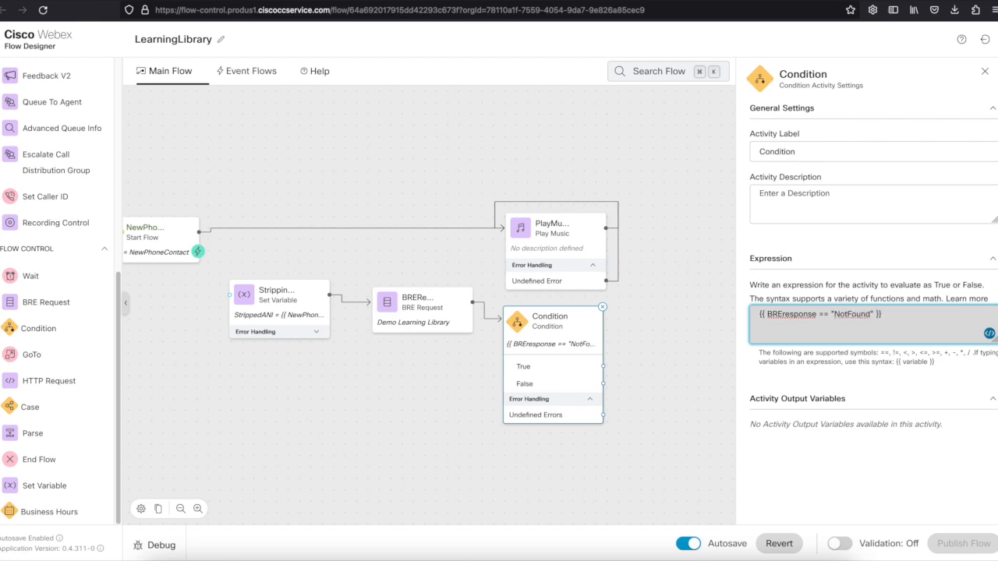
left_click(660, 341)
Add Disconnect Contact, routing True and errors to it and False to Play Music.
left_click_drag(663, 365, 514, 338)
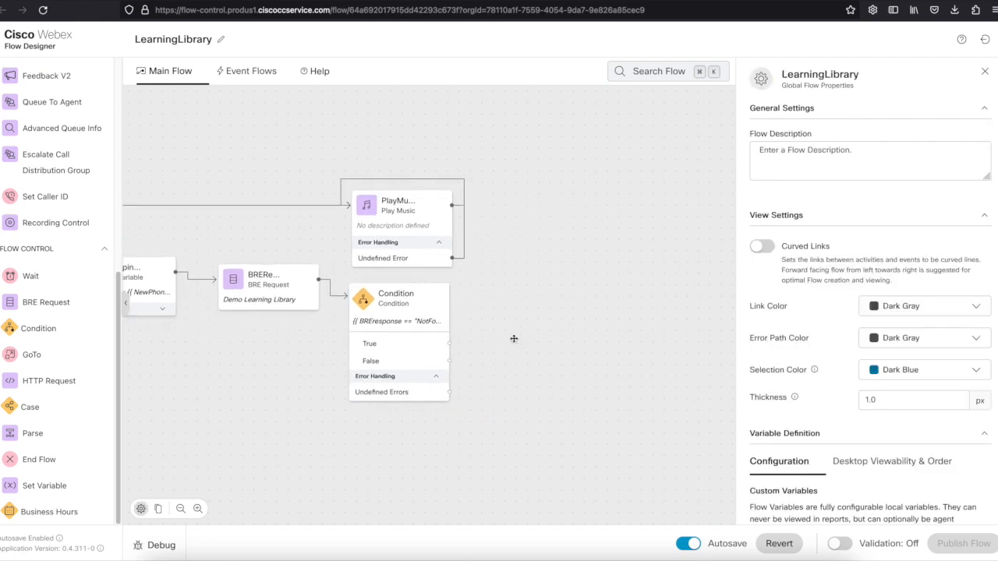
scroll(73, 385, "up", 10)
left_click_drag(83, 379, 577, 351)
left_click_drag(450, 343, 584, 330)
left_click_drag(449, 361, 351, 209)
left_click_drag(449, 392, 566, 343)
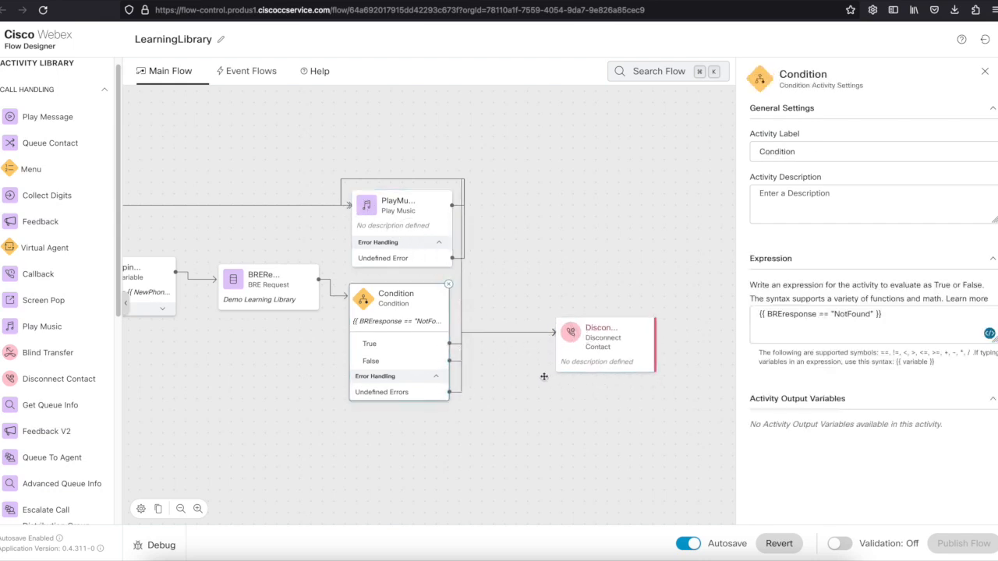